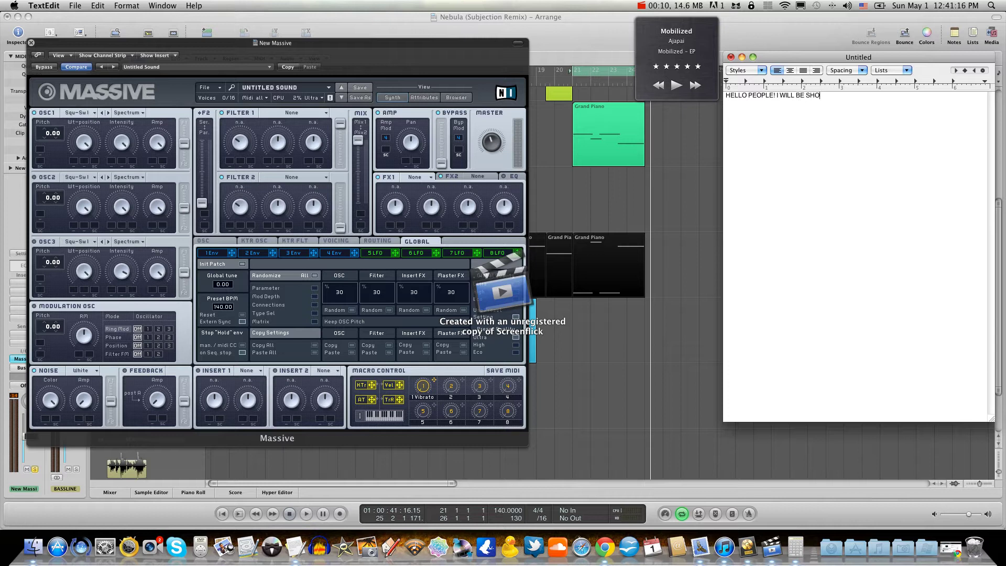
Finish the note "HELLO PEOPLE! I WILL BE SHOWING YOU HOW TO MAKE THIS SOUND:" and play back the example in Logic Express
{"action": "type", "text": "U HOW TO MAKE THIS SOUND!"}
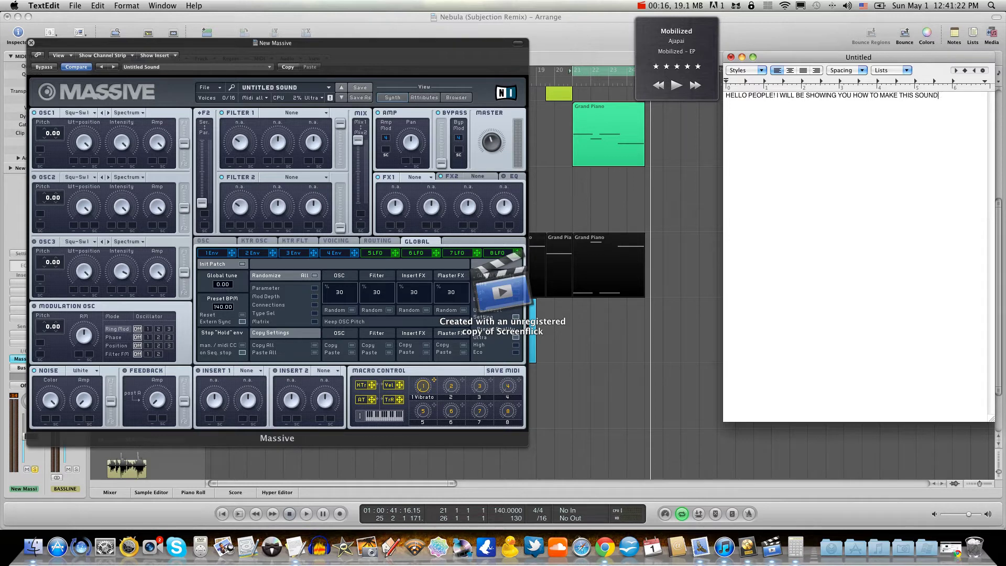
{"action": "left_click", "coordinate": [576, 31]}
{"action": "left_click", "coordinate": [306, 513]}
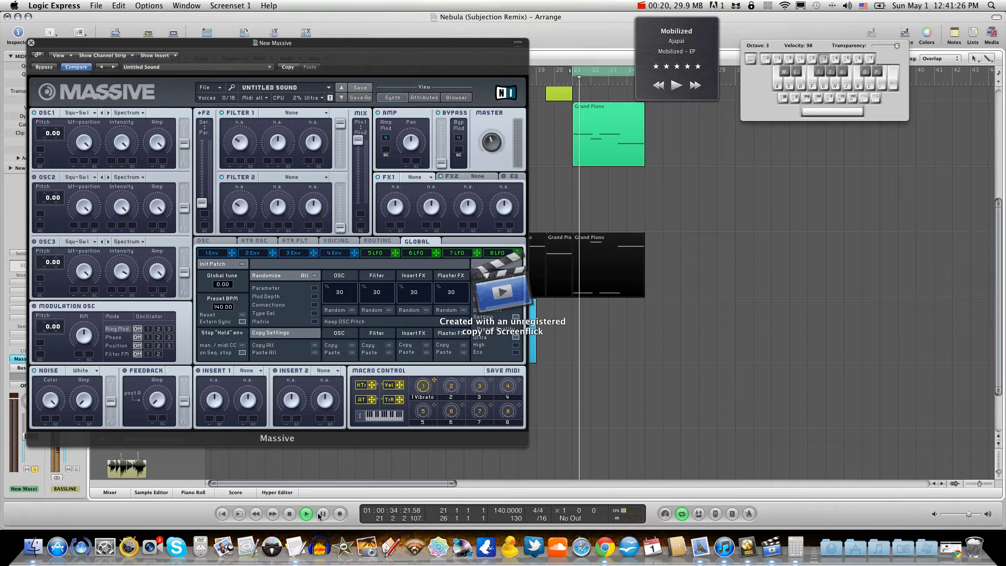
{"action": "left_click", "coordinate": [288, 514]}
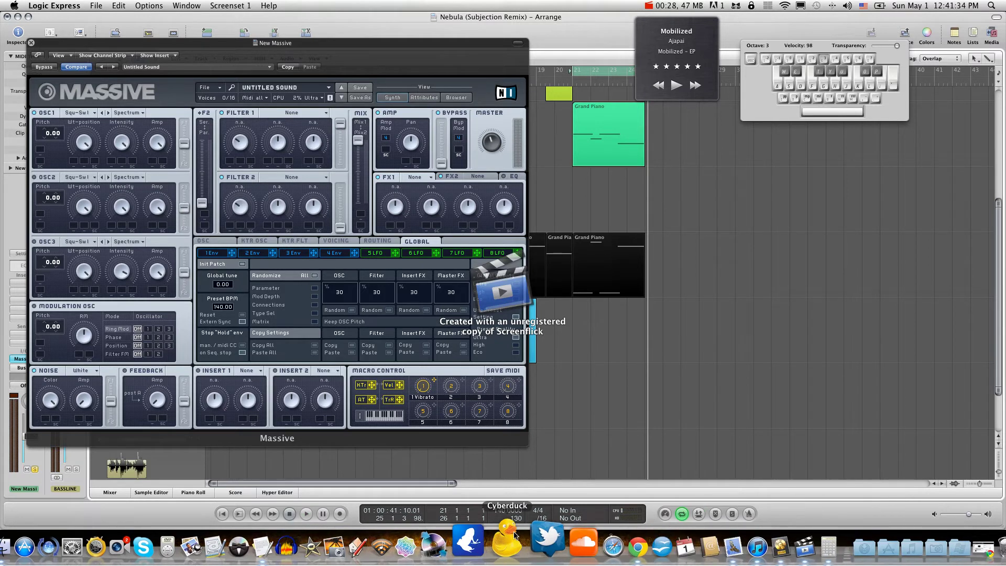
In TextEdit, add the line "MAKE A NEW MASSIVE SOUND:" below the introduction
{"action": "left_click", "coordinate": [284, 545]}
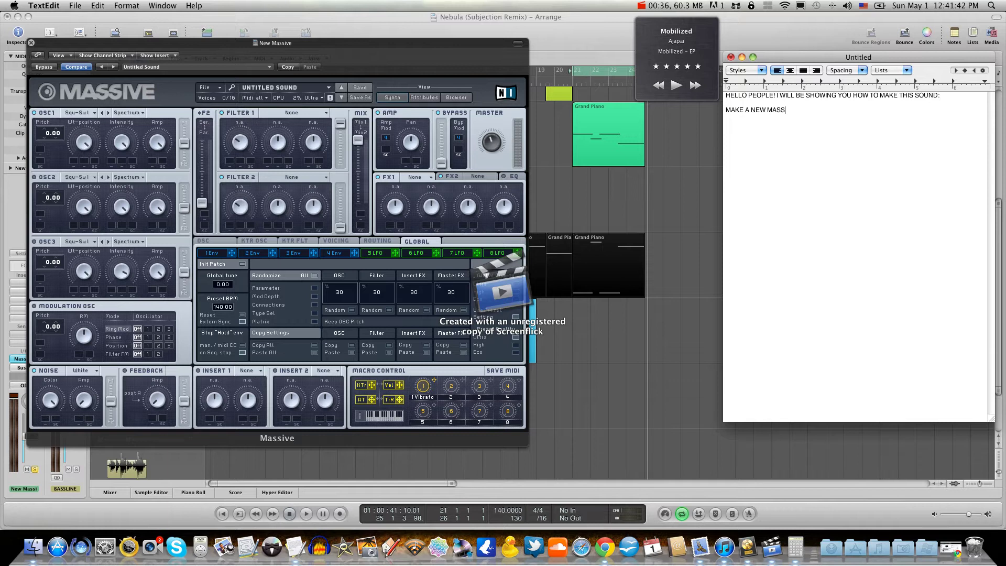
{"action": "type", "text": "D:"}
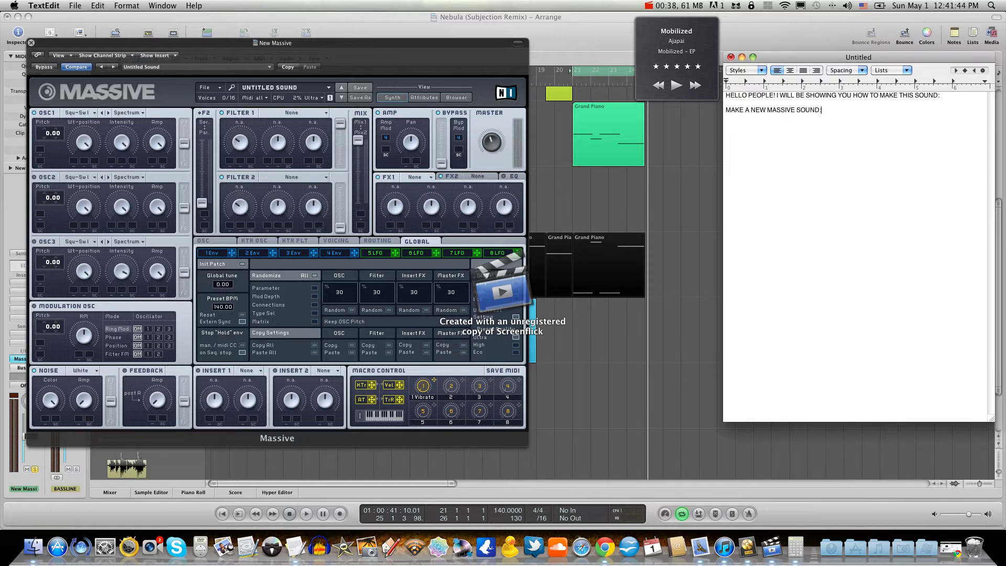
Create a new sound in the Massive plug-in and audition it with a few notes
{"action": "left_click", "coordinate": [373, 66]}
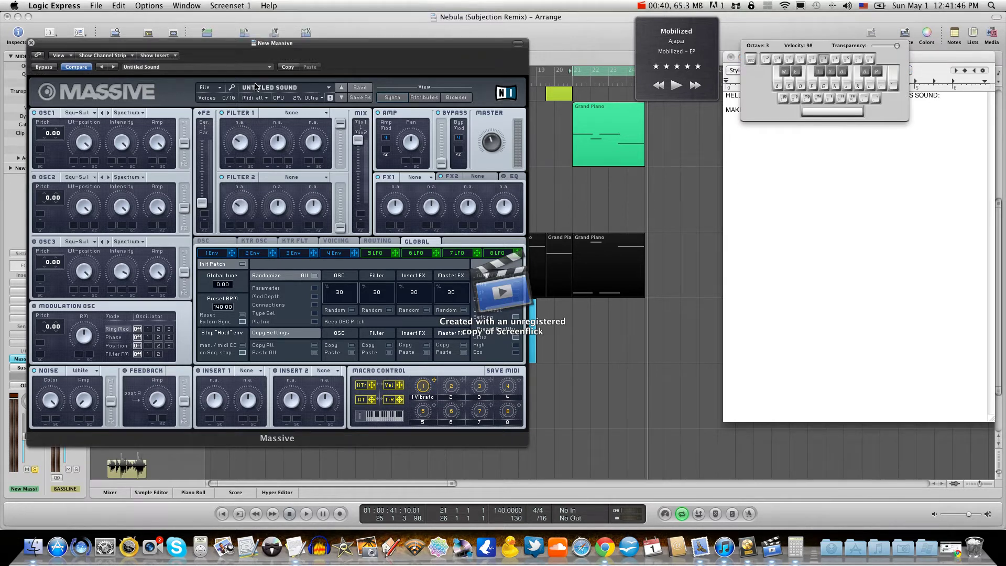
{"action": "left_click", "coordinate": [212, 87]}
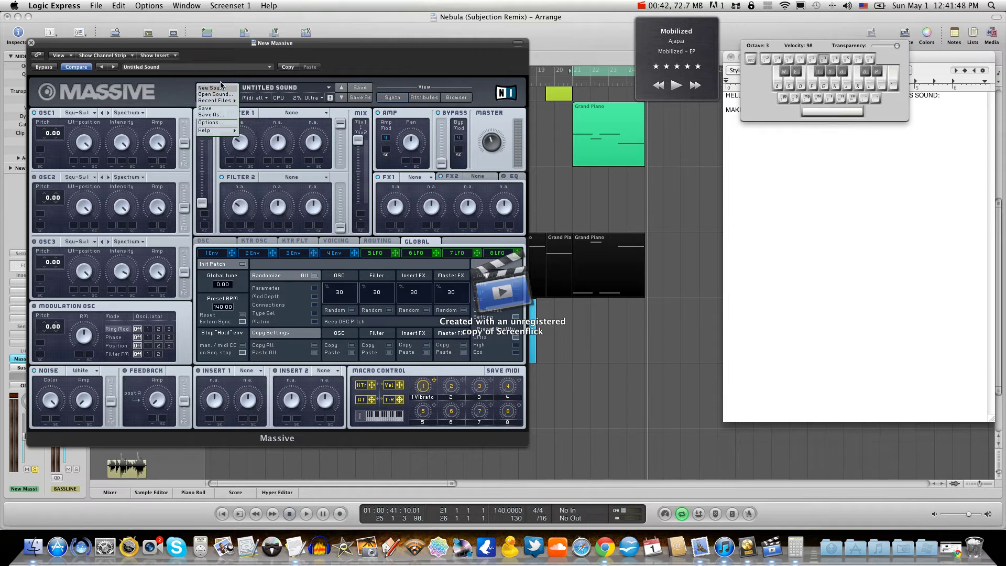
{"action": "left_click", "coordinate": [219, 89]}
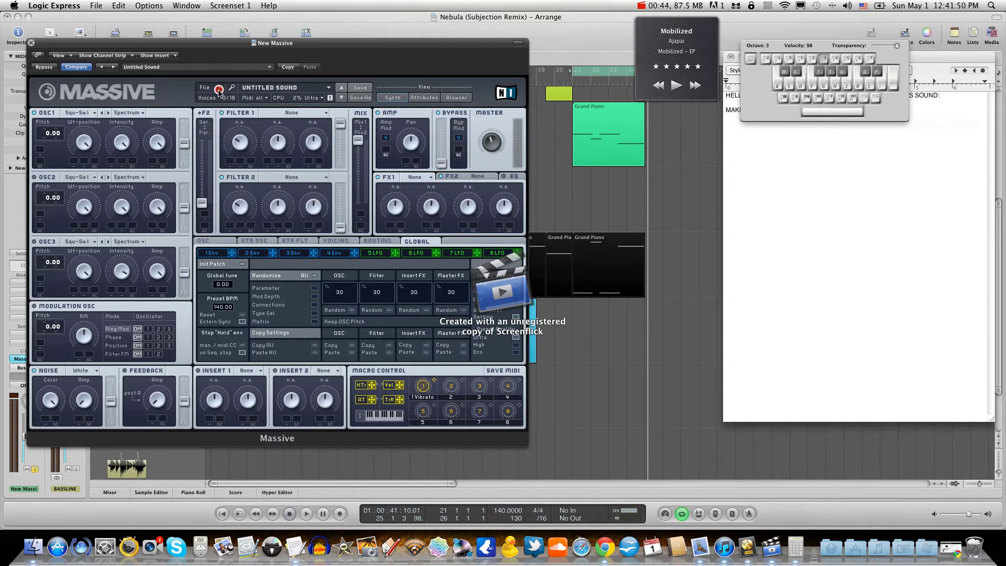
{"action": "key", "text": "a"}
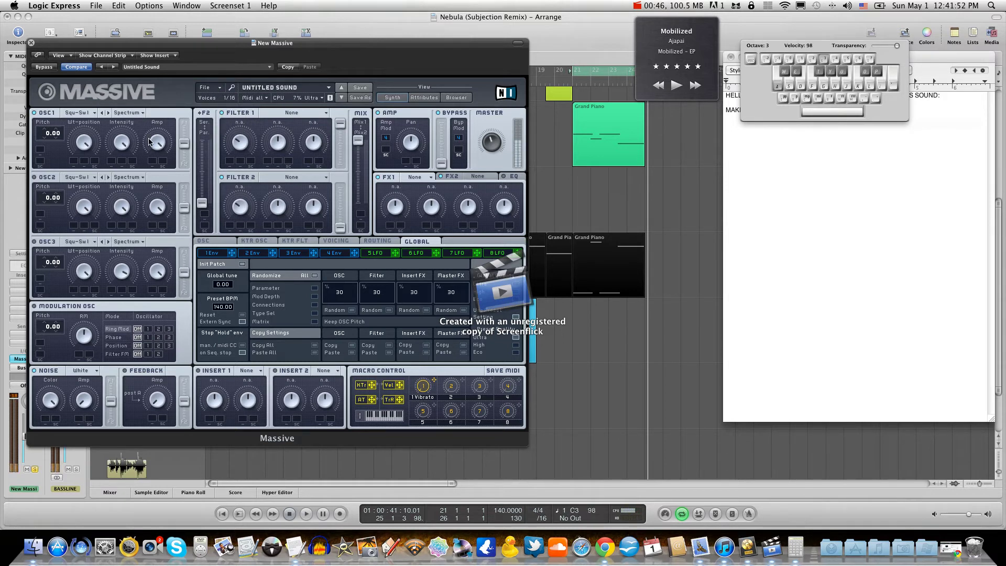
{"action": "key", "text": "a"}
{"action": "key", "text": "g"}
{"action": "key", "text": "a"}
{"action": "key", "text": "e"}
{"action": "key", "text": "a"}
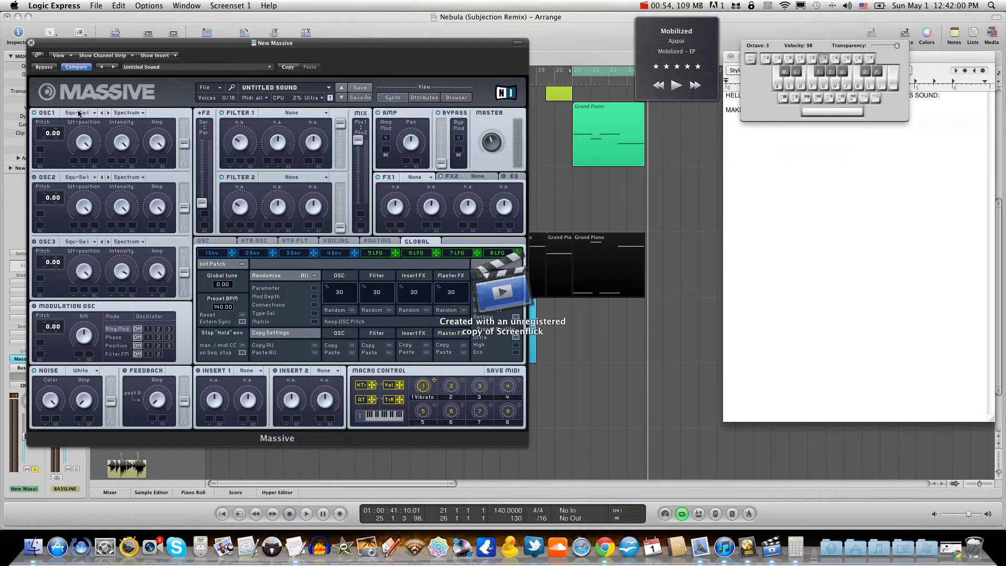
Set oscillator 1's wavetable to Grain II and lower its Wt-position to about the middle
{"action": "left_click", "coordinate": [78, 113]}
{"action": "left_click", "coordinate": [222, 164]}
{"action": "left_click", "coordinate": [77, 165]}
Turn on oscillator 2, set its wavetable to Sonic and lower its Wt-position to around the middle
{"action": "left_click", "coordinate": [34, 176]}
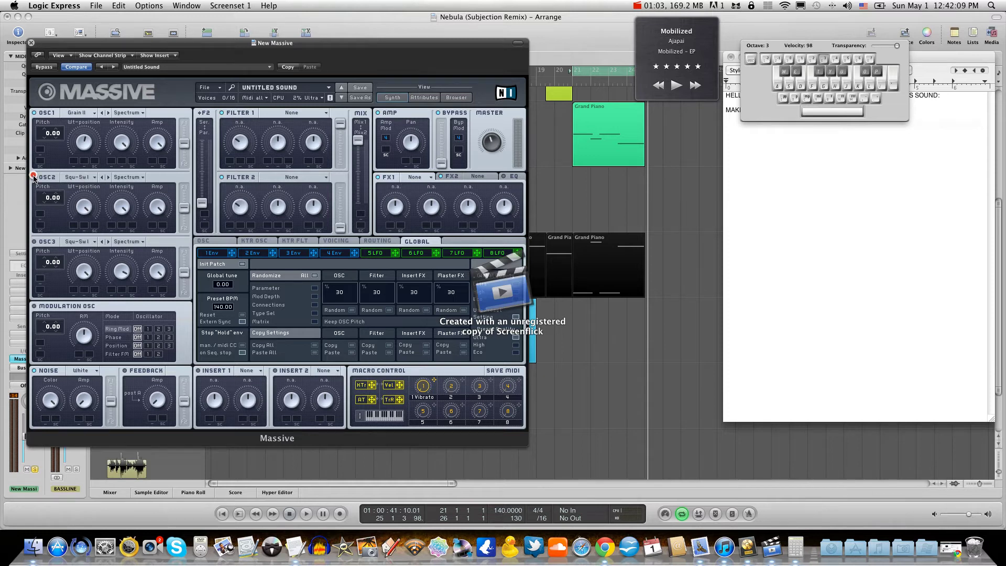
{"action": "left_click", "coordinate": [77, 178]}
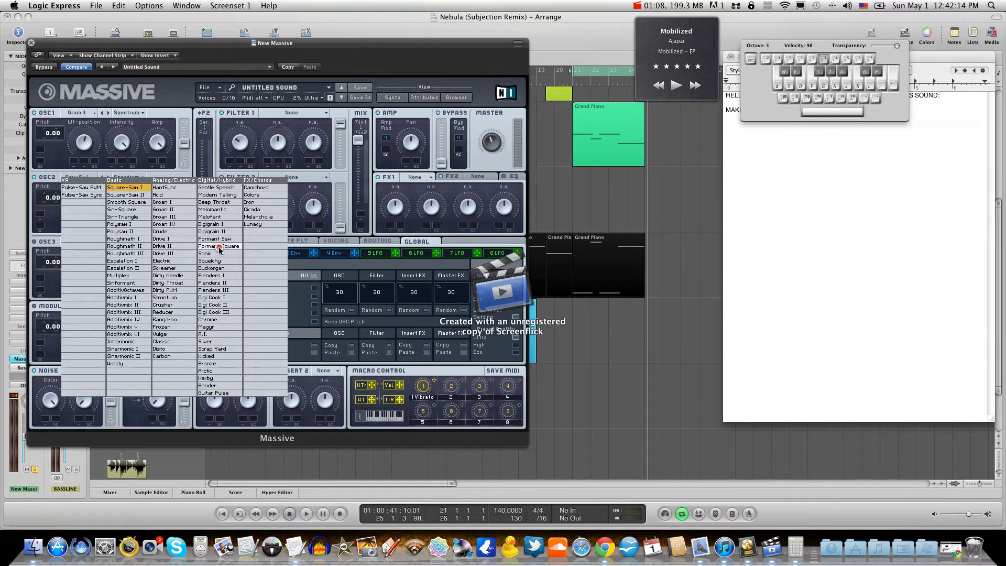
{"action": "left_click_drag", "start_coordinate": [219, 255], "coordinate": [219, 255]}
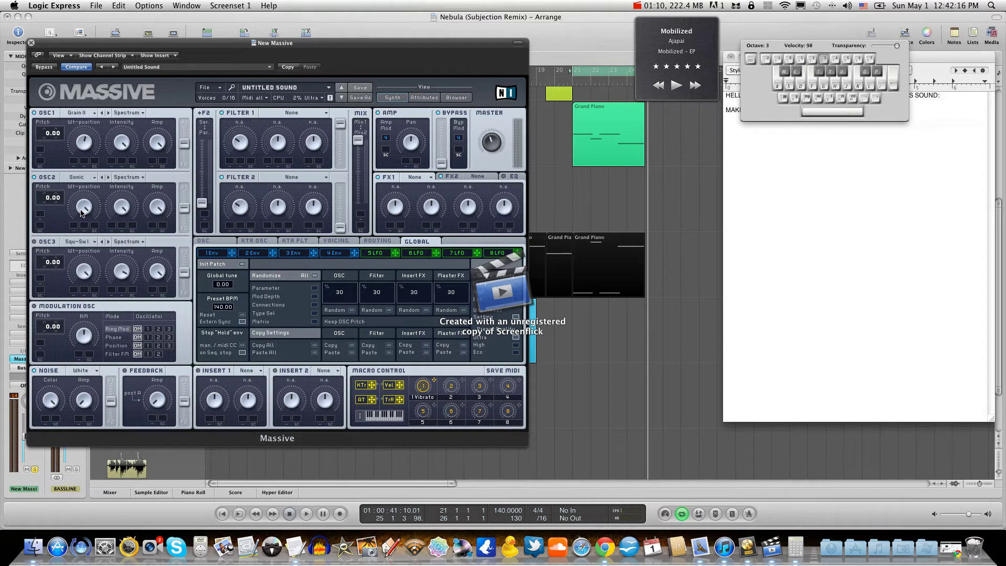
{"action": "left_click_drag", "start_coordinate": [81, 212], "coordinate": [84, 271]}
Turn on oscillator 3 with the Drive III wavetable and a lowered Wt-position, and audition the patch
{"action": "left_click", "coordinate": [76, 241]}
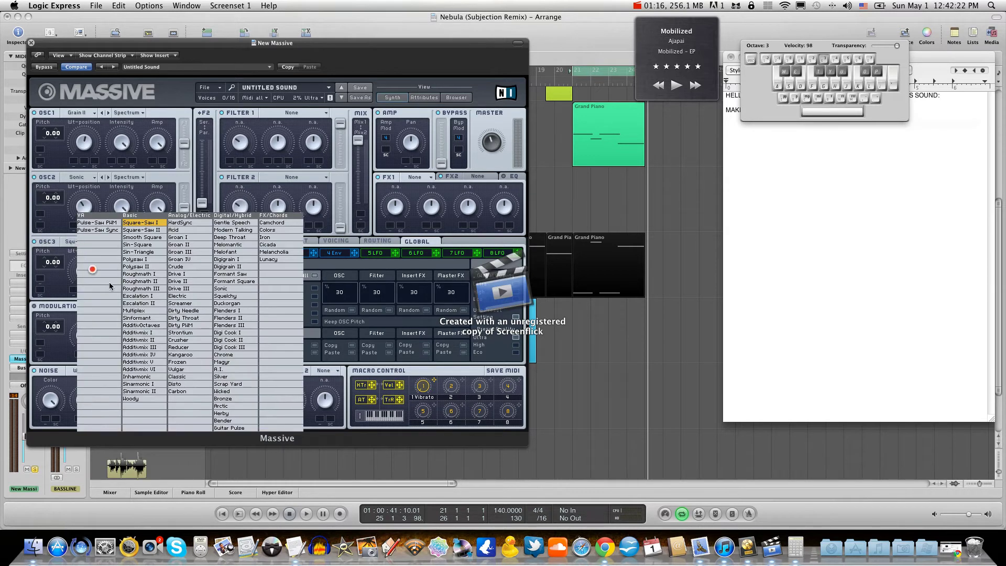
{"action": "left_click", "coordinate": [191, 287]}
{"action": "left_click", "coordinate": [82, 332]}
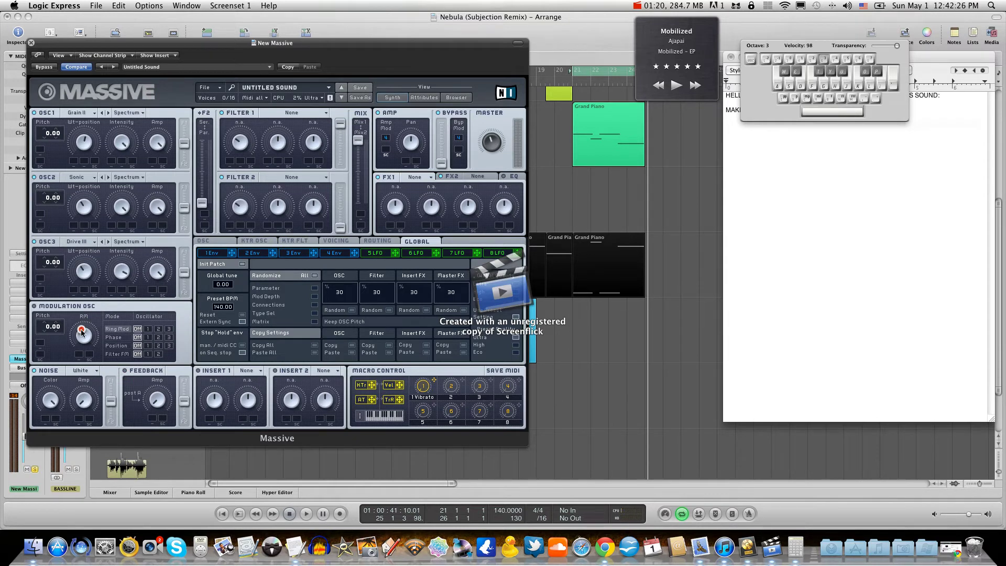
{"action": "key", "text": "a"}
{"action": "key", "text": "e"}
{"action": "key", "text": "a"}
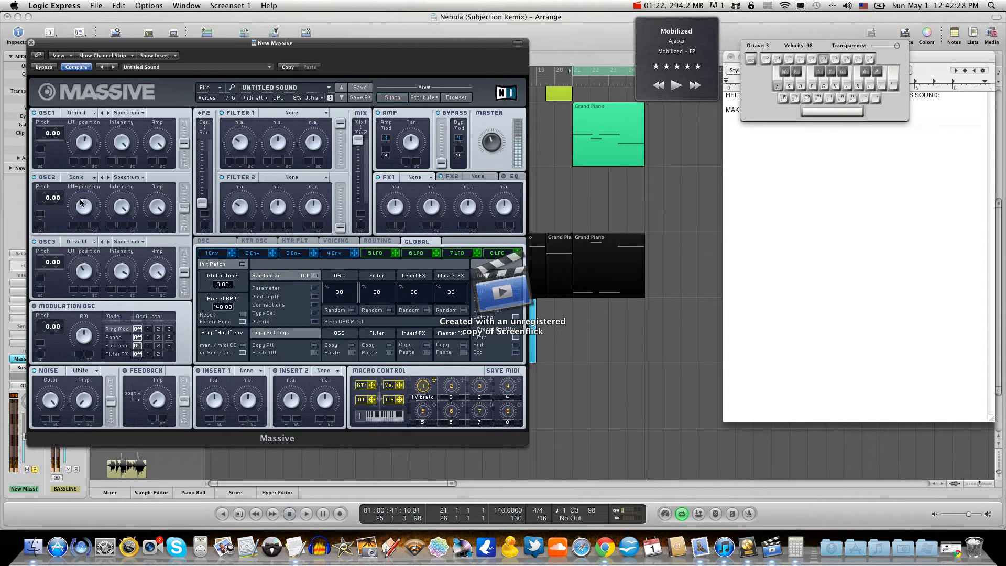
Set the pitch of oscillator 1 to -12, oscillator 2 to -36 and oscillator 3 to -24
{"action": "left_click", "coordinate": [45, 134]}
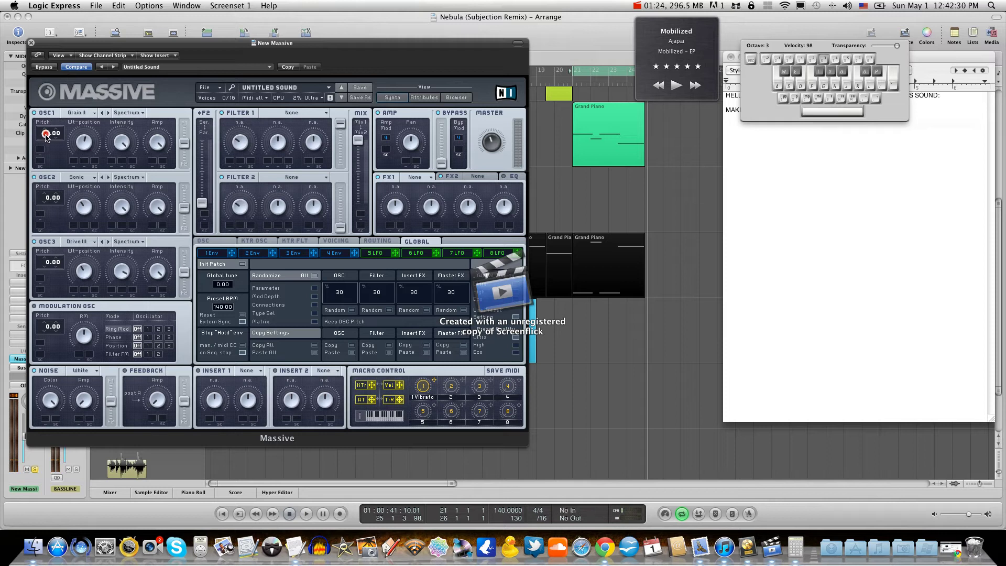
{"action": "left_click_drag", "start_coordinate": [46, 144], "coordinate": [47, 146]}
{"action": "key", "text": "a"}
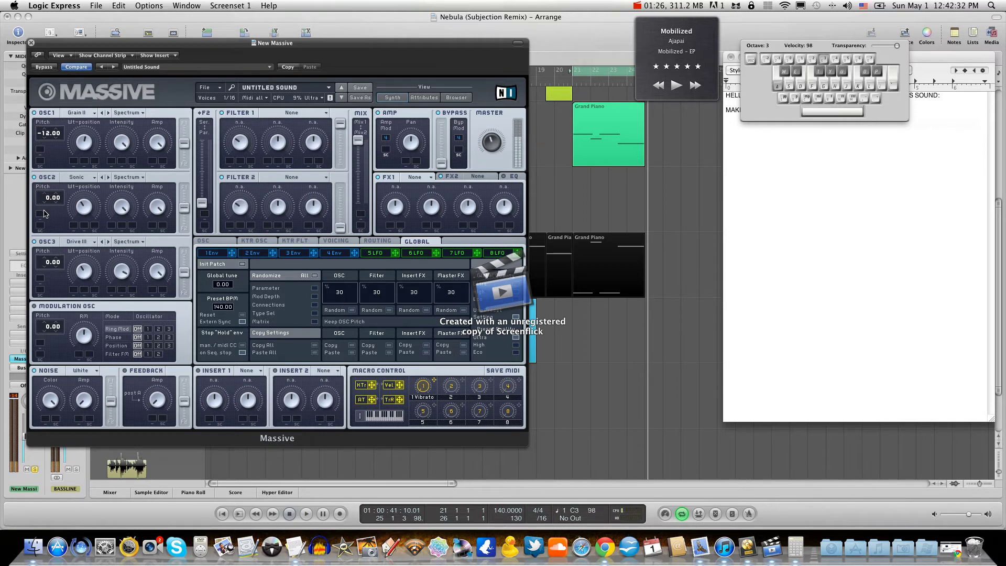
{"action": "left_click_drag", "start_coordinate": [46, 202], "coordinate": [46, 229]}
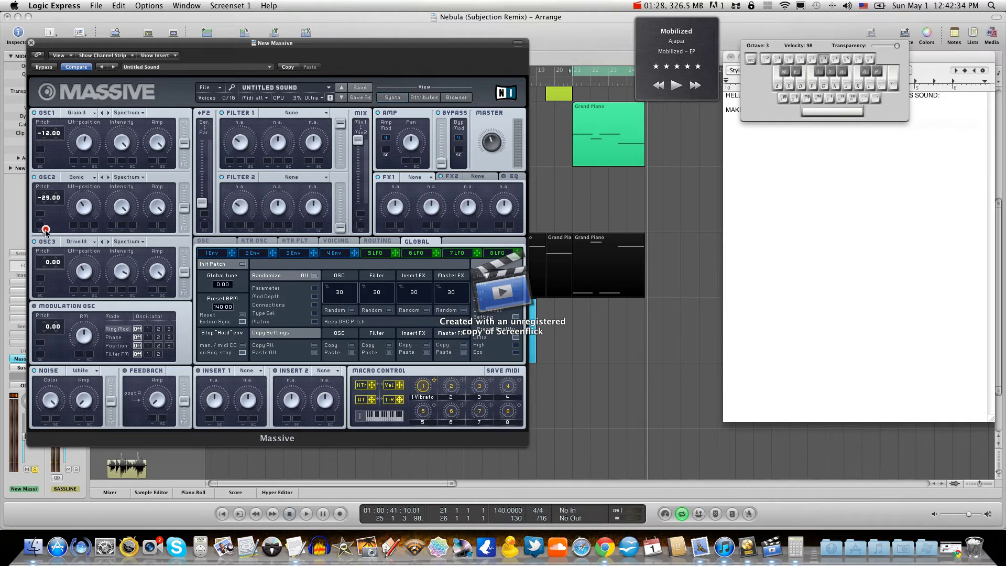
{"action": "key", "text": "a"}
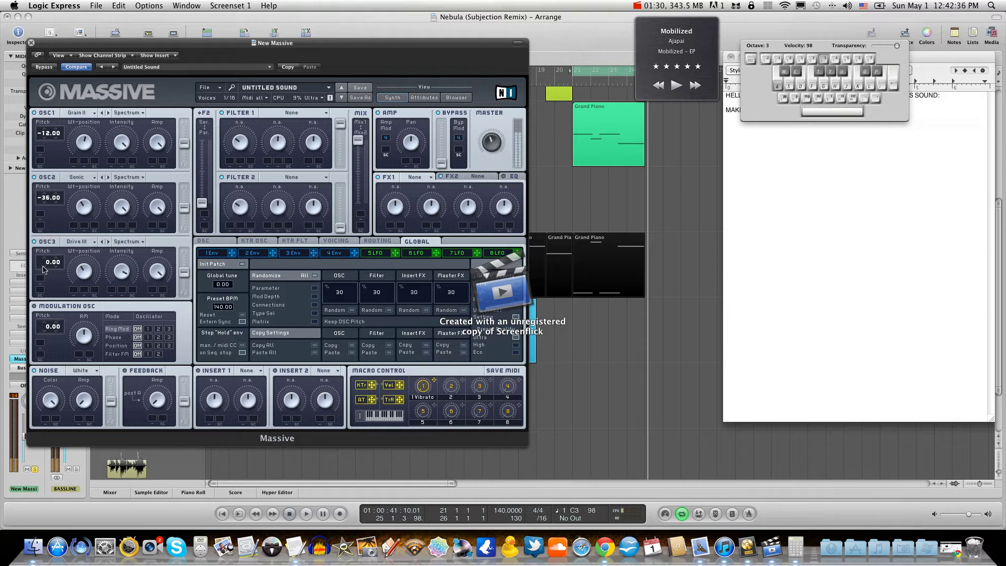
{"action": "left_click_drag", "start_coordinate": [47, 265], "coordinate": [45, 289]}
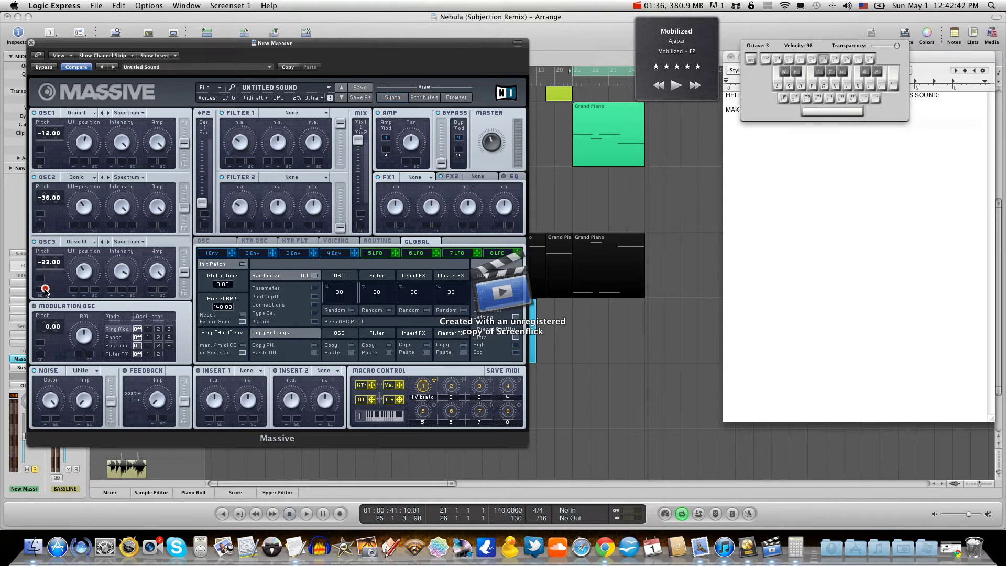
Audition the three lowered oscillators together with a run of notes
{"action": "key", "text": "a"}
{"action": "key", "text": "g"}
{"action": "key", "text": "e"}
{"action": "key", "text": "a"}
{"action": "key", "text": "g"}
{"action": "key", "text": "a"}
{"action": "key", "text": "e"}
{"action": "key", "text": "g"}
{"action": "key", "text": "e"}
{"action": "key", "text": "e"}
Set Filter 1's type to Daft and reduce its resonance
{"action": "left_click", "coordinate": [277, 112]}
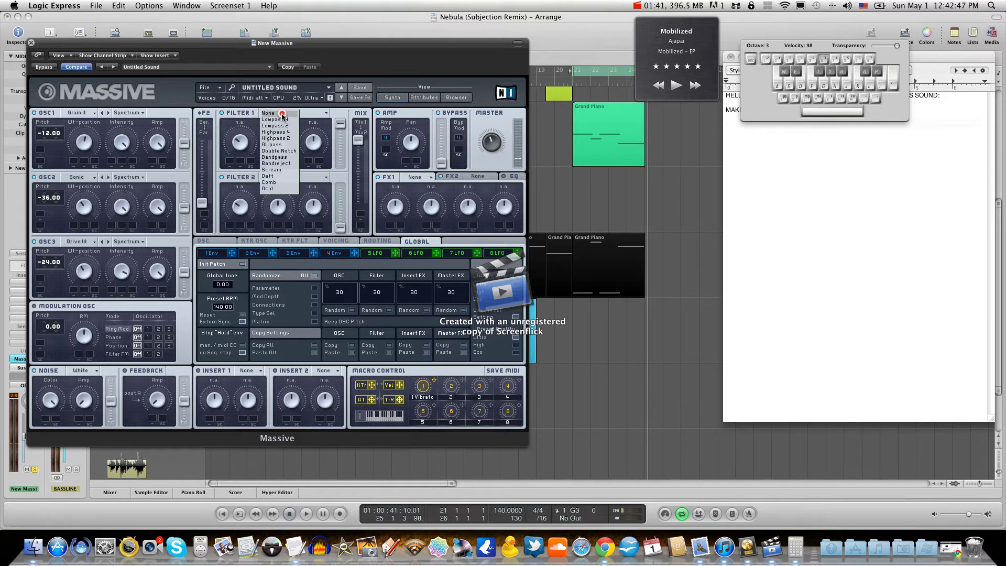
{"action": "left_click", "coordinate": [278, 177]}
{"action": "key", "text": "a"}
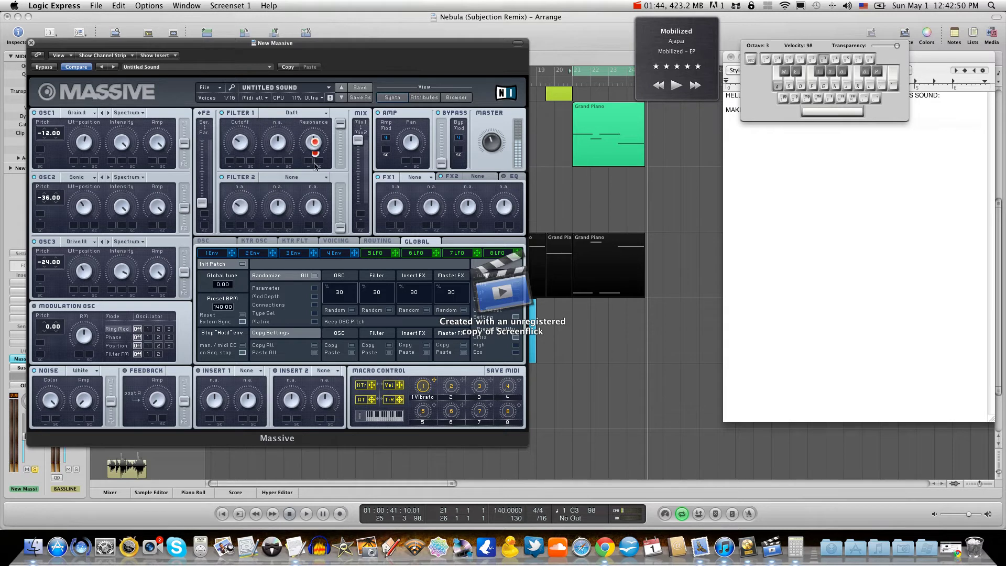
Raise Filter 1's cutoff to a high setting and audition the filtered sound with several notes
{"action": "left_click", "coordinate": [240, 111]}
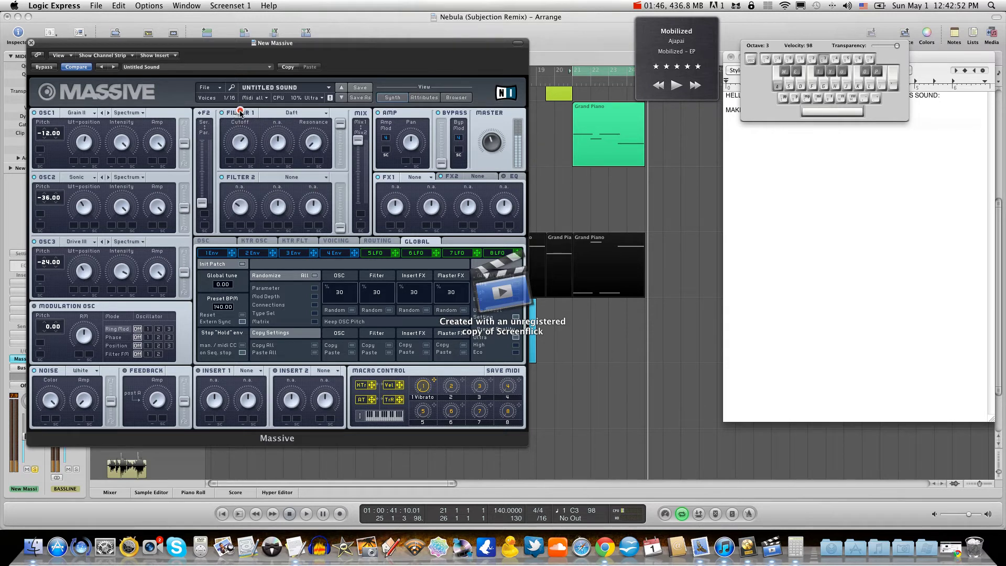
{"action": "left_click_drag", "start_coordinate": [241, 108], "coordinate": [246, 89]}
{"action": "key", "text": "g"}
{"action": "key", "text": "e"}
{"action": "key", "text": "a"}
{"action": "key", "text": "a"}
{"action": "key", "text": "a"}
{"action": "key", "text": "e"}
Set the Unisono voice count to 3 in Massive's voicing settings
{"action": "left_click", "coordinate": [336, 241]}
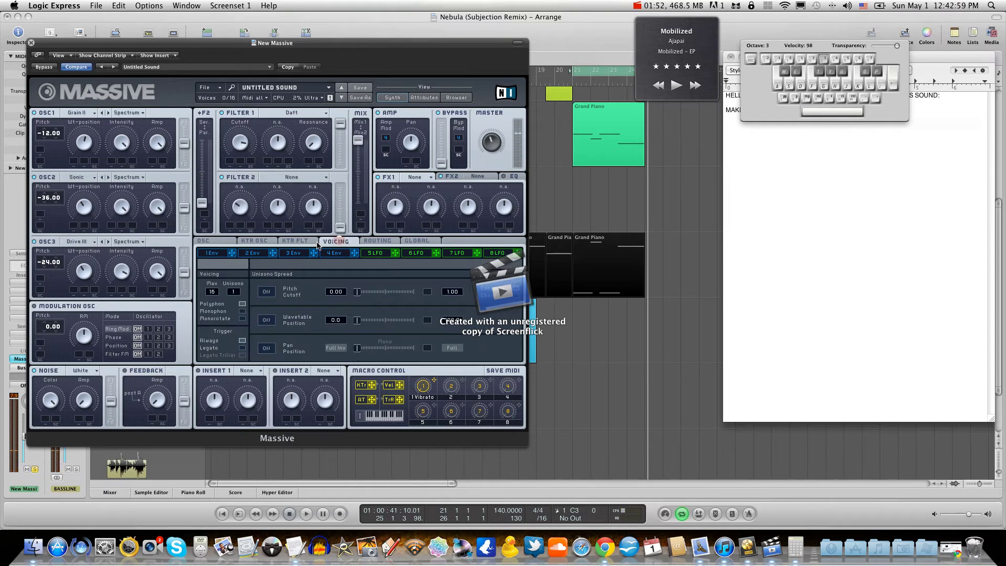
{"action": "double_click", "coordinate": [233, 291]}
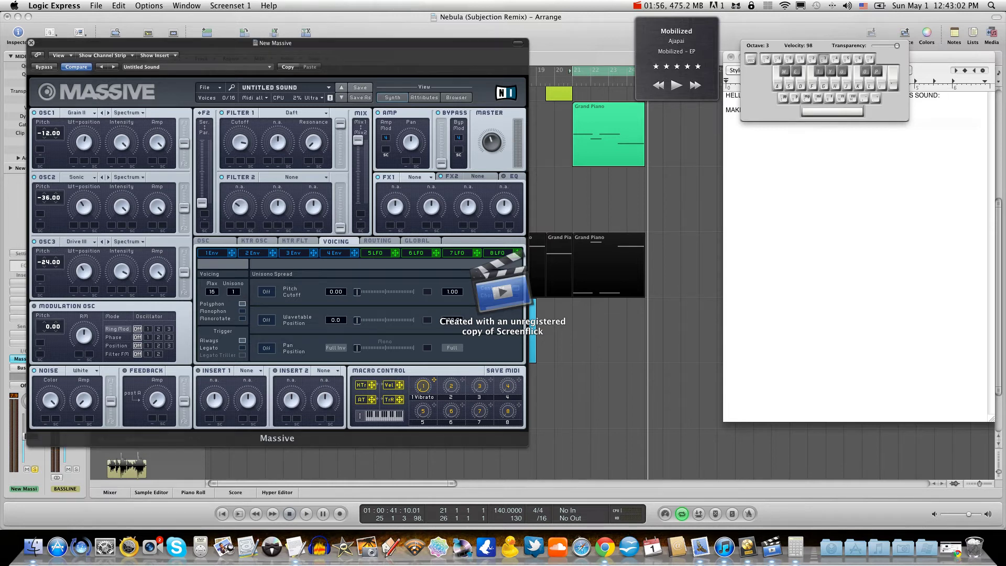
{"action": "key", "text": "a"}
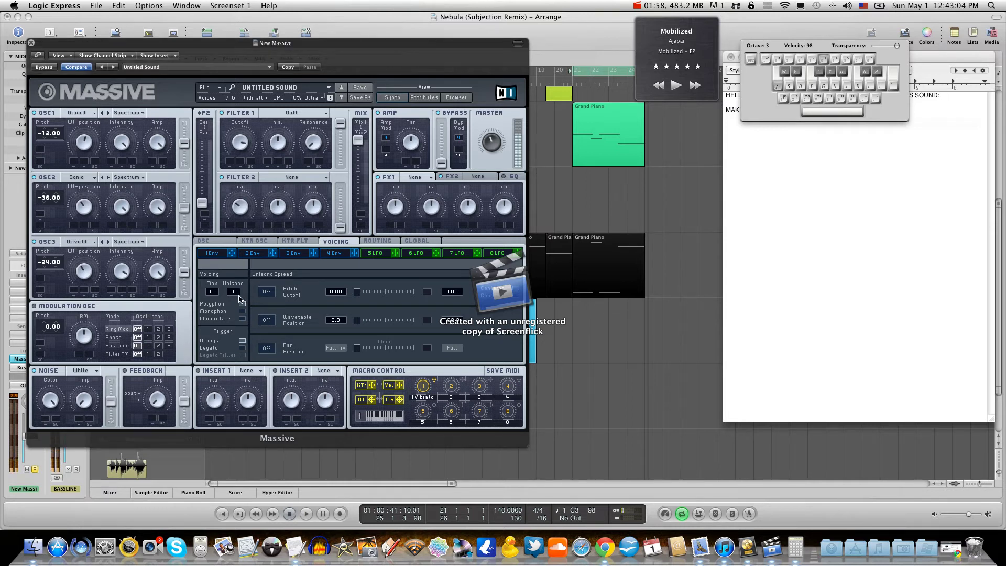
{"action": "left_click_drag", "start_coordinate": [239, 299], "coordinate": [238, 287]}
{"action": "key", "text": "a"}
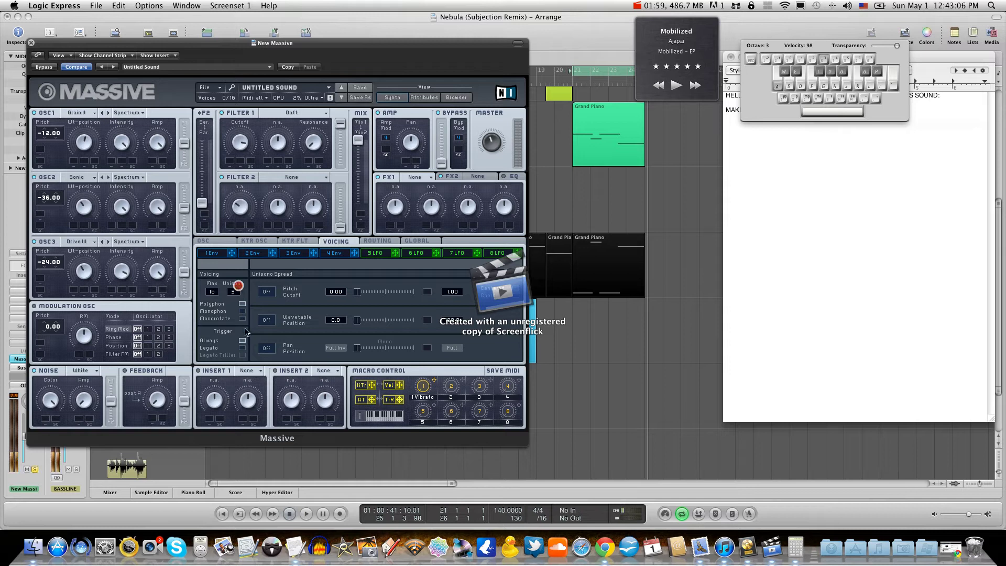
Set the voicing mode to Monorotate and the trigger mode to Legato Triller
{"action": "left_click", "coordinate": [243, 319]}
{"action": "key", "text": "a"}
{"action": "left_click", "coordinate": [244, 354]}
{"action": "key", "text": "a"}
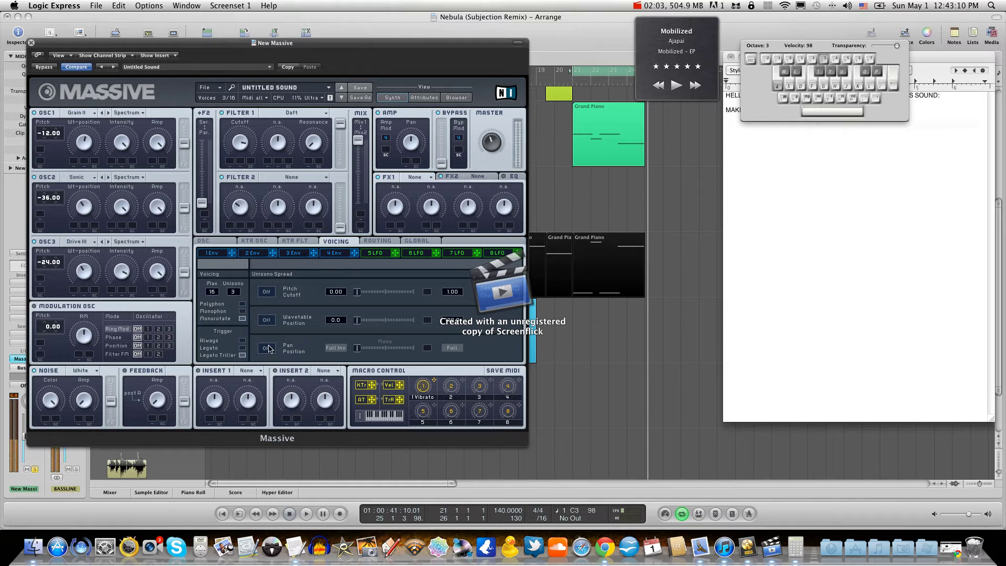
Turn on the Pan Position unisono spread, raise it to roughly 70% of its range and audition the result
{"action": "left_click", "coordinate": [267, 348]}
{"action": "key", "text": "a"}
{"action": "left_click_drag", "start_coordinate": [358, 350], "coordinate": [407, 355]}
{"action": "key", "text": "g"}
{"action": "key", "text": "e"}
{"action": "key", "text": "a"}
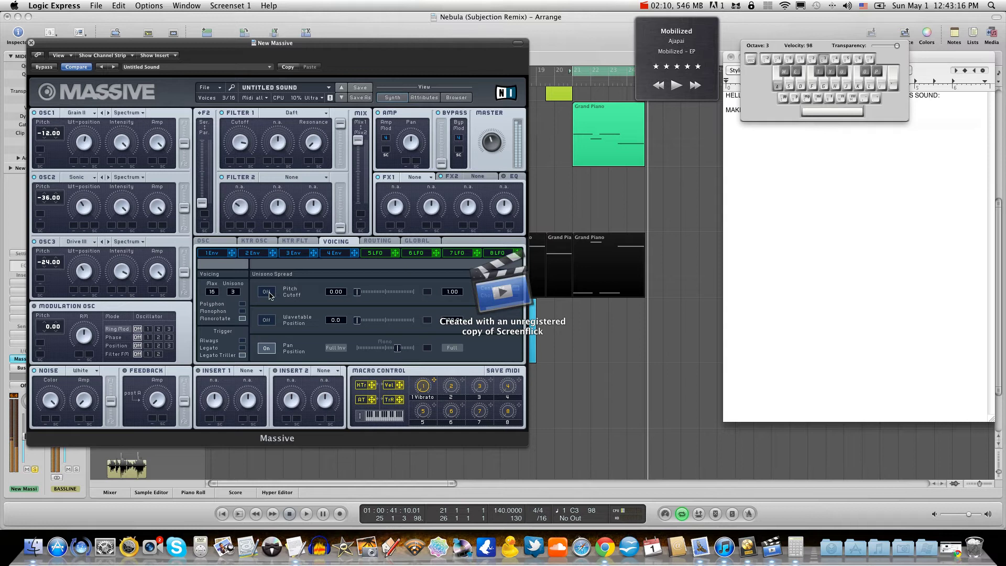
Turn on the Pitch Cutoff unisono spread and audition the sound with a series of notes
{"action": "left_click", "coordinate": [265, 292]}
{"action": "key", "text": "a"}
{"action": "left_click", "coordinate": [358, 292]}
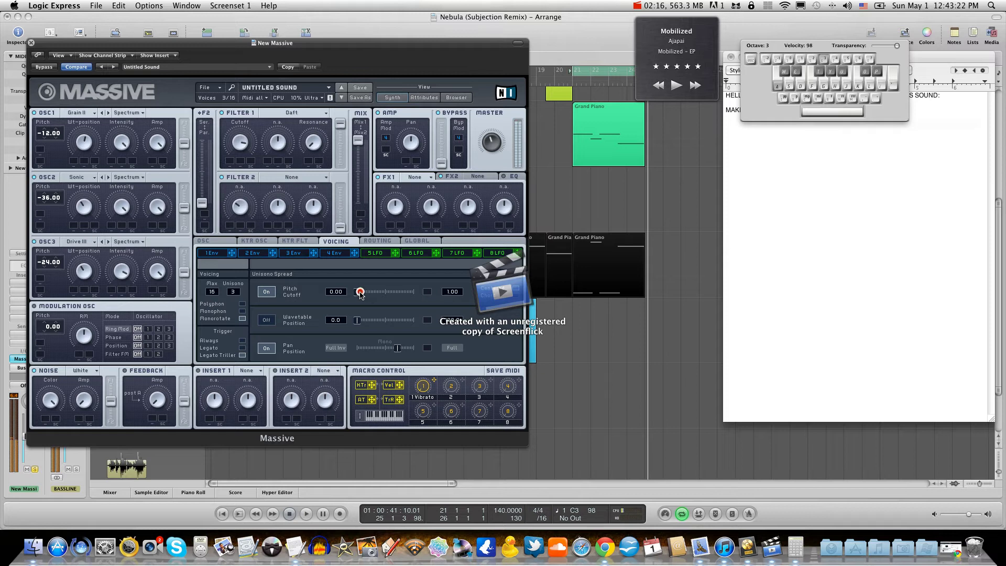
{"action": "key", "text": "g"}
{"action": "key", "text": "e"}
{"action": "key", "text": "a"}
{"action": "key", "text": "g"}
{"action": "key", "text": "a"}
{"action": "key", "text": "g"}
{"action": "key", "text": "e"}
{"action": "key", "text": "a"}
Add the line "NEXT THE LFO'S" to the TextEdit notes
{"action": "left_click", "coordinate": [915, 215]}
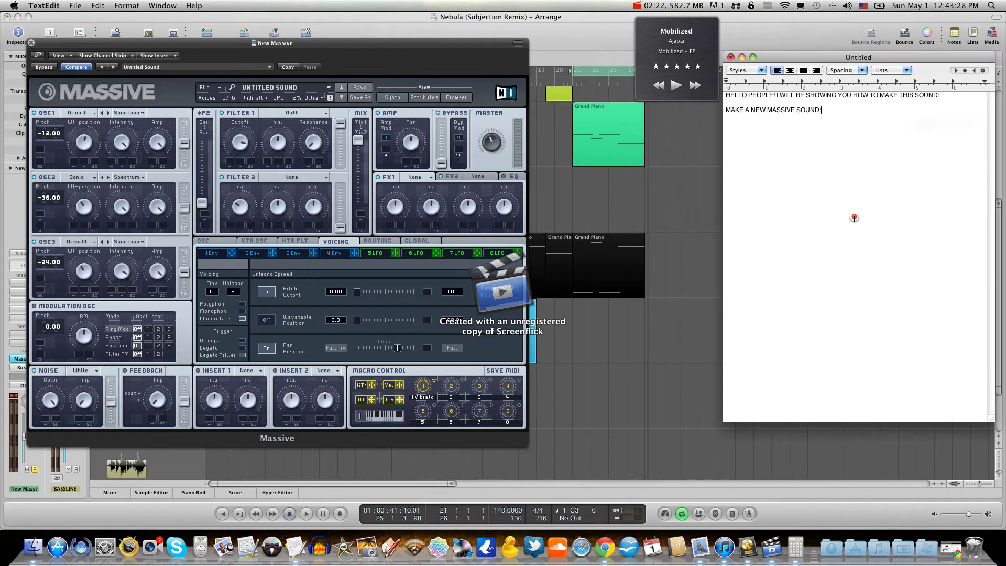
{"action": "type", "text": "NE"}
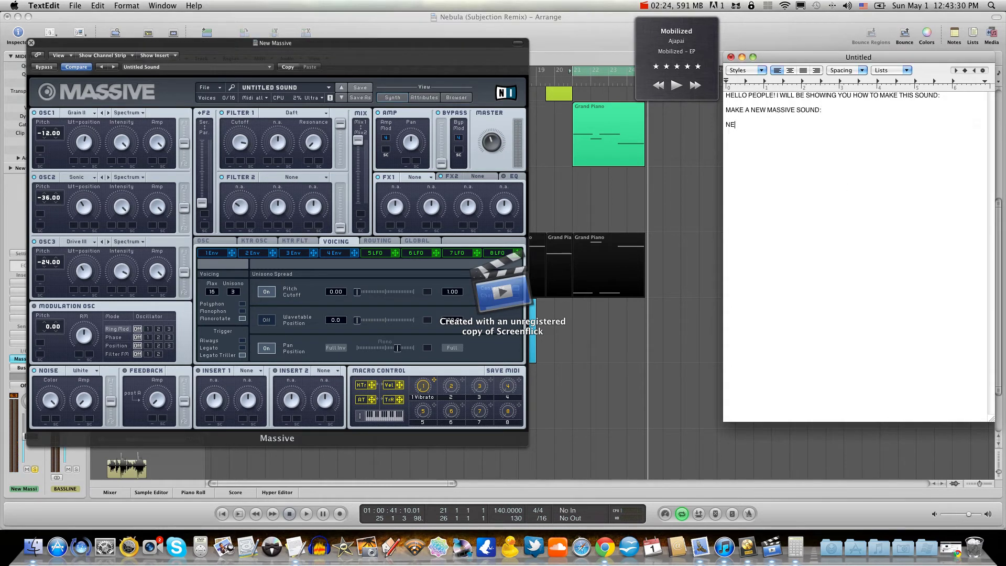
{"action": "type", "text": "XT THE LFO'S"}
Switch to Massive in Logic Express, change LFO 6 to a Stepper and sync it at a 1/2 ratio
{"action": "left_click", "coordinate": [394, 50]}
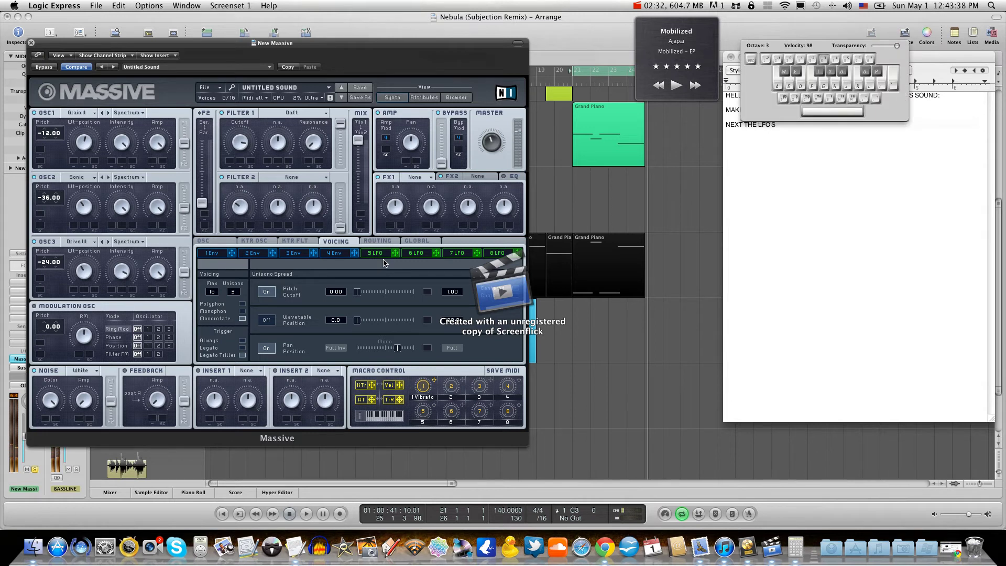
{"action": "left_click", "coordinate": [420, 256]}
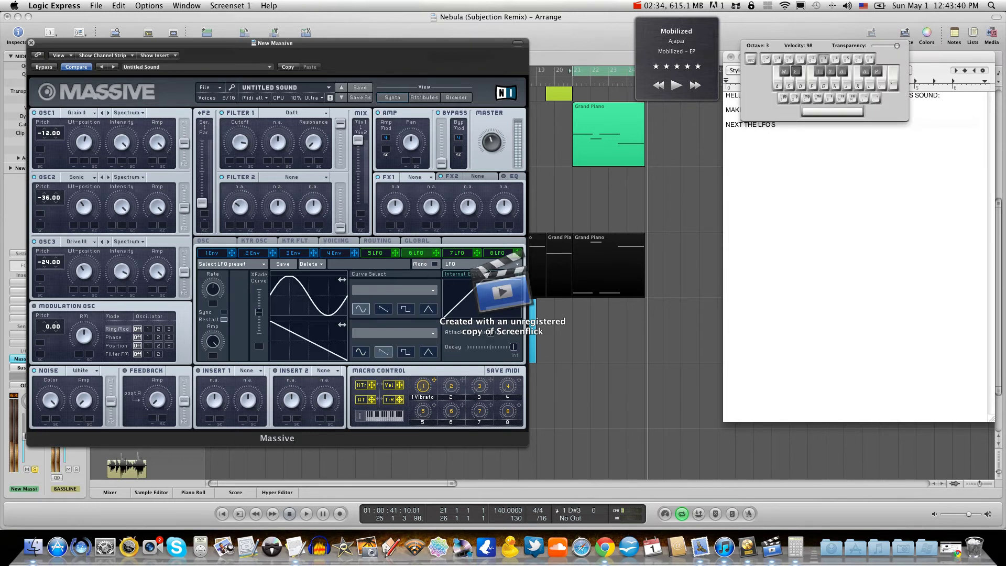
{"action": "left_click", "coordinate": [455, 264]}
{"action": "left_click", "coordinate": [461, 278]}
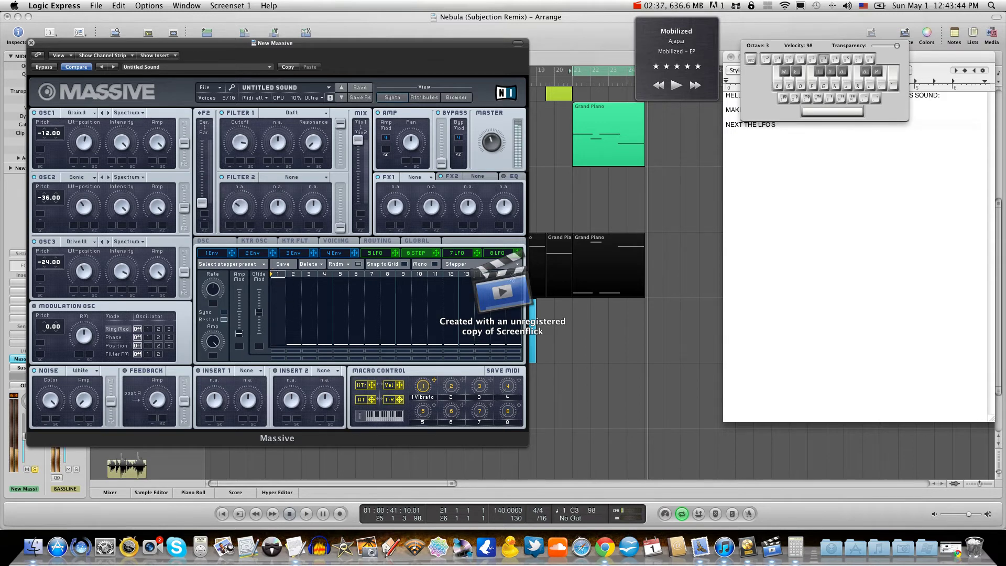
{"action": "left_click", "coordinate": [224, 312]}
{"action": "left_click_drag", "start_coordinate": [215, 296], "coordinate": [216, 304]}
{"action": "key", "text": "a"}
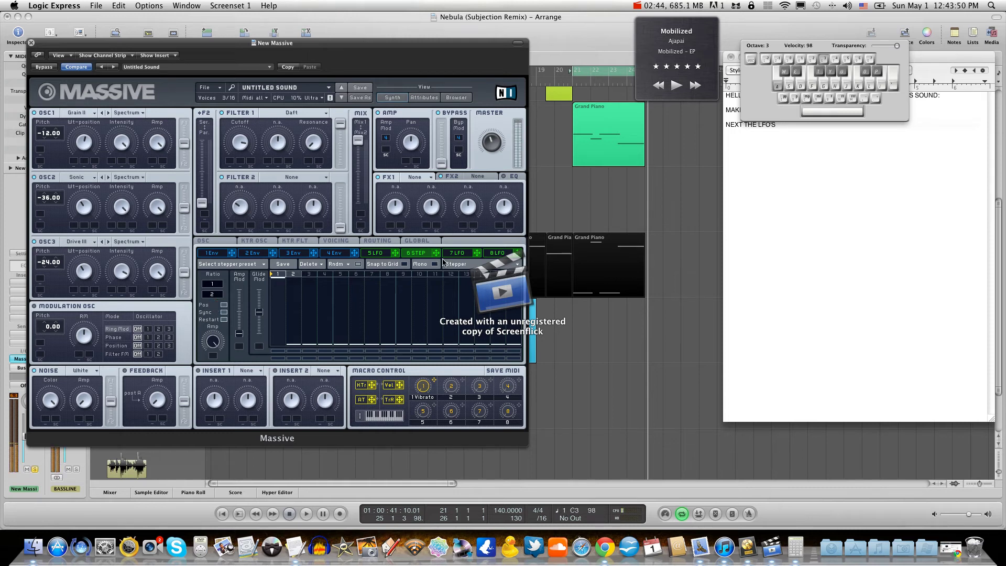
Sync LFO 7 to the tempo with a 1/4 ratio and audition the sound
{"action": "left_click", "coordinate": [468, 253]}
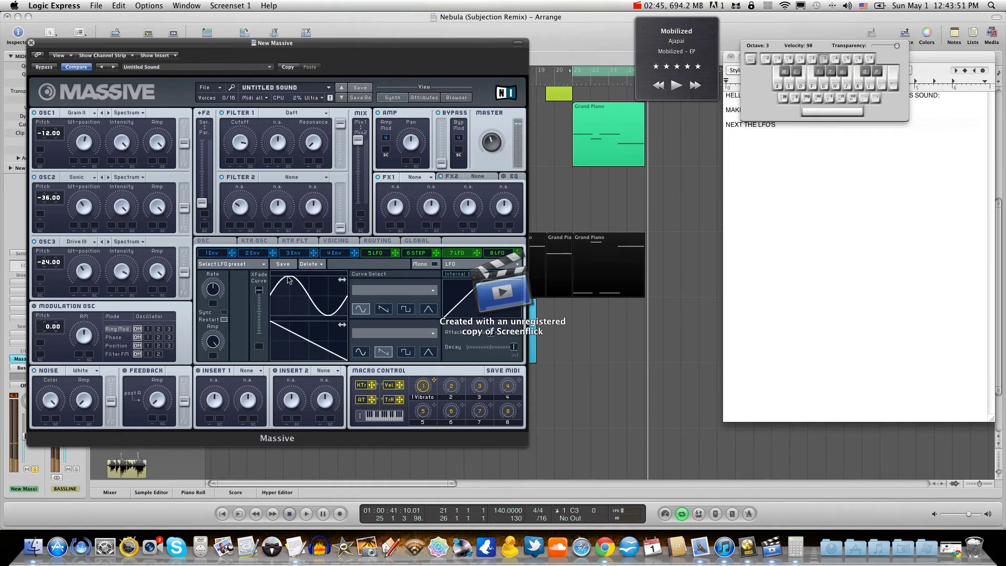
{"action": "left_click", "coordinate": [223, 313]}
{"action": "left_click_drag", "start_coordinate": [215, 298], "coordinate": [214, 305]}
{"action": "key", "text": "a"}
{"action": "key", "text": "e"}
{"action": "key", "text": "a"}
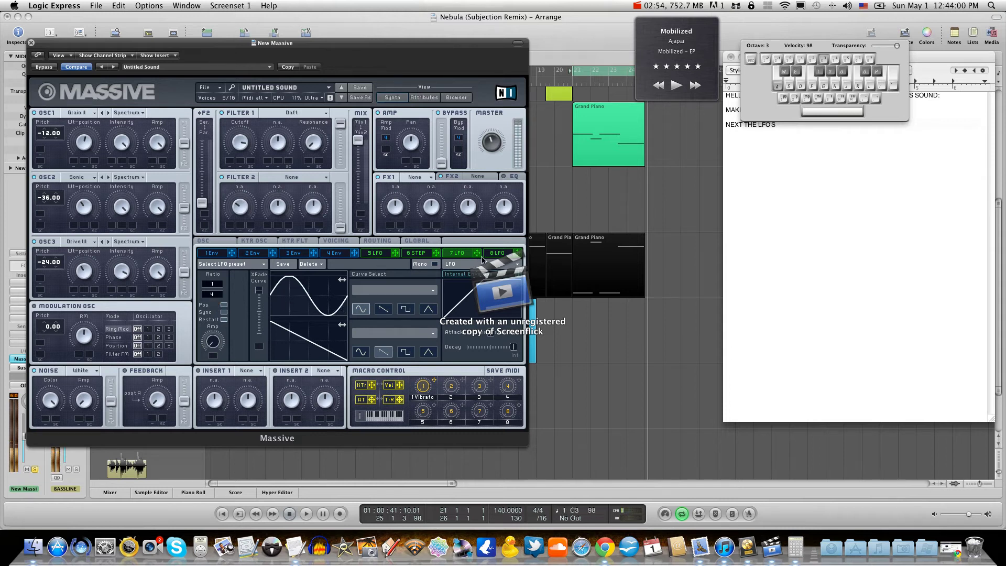
Sync LFO 8 to the tempo with a 1/16 ratio
{"action": "left_click", "coordinate": [492, 253]}
{"action": "key", "text": "a"}
{"action": "left_click", "coordinate": [224, 313]}
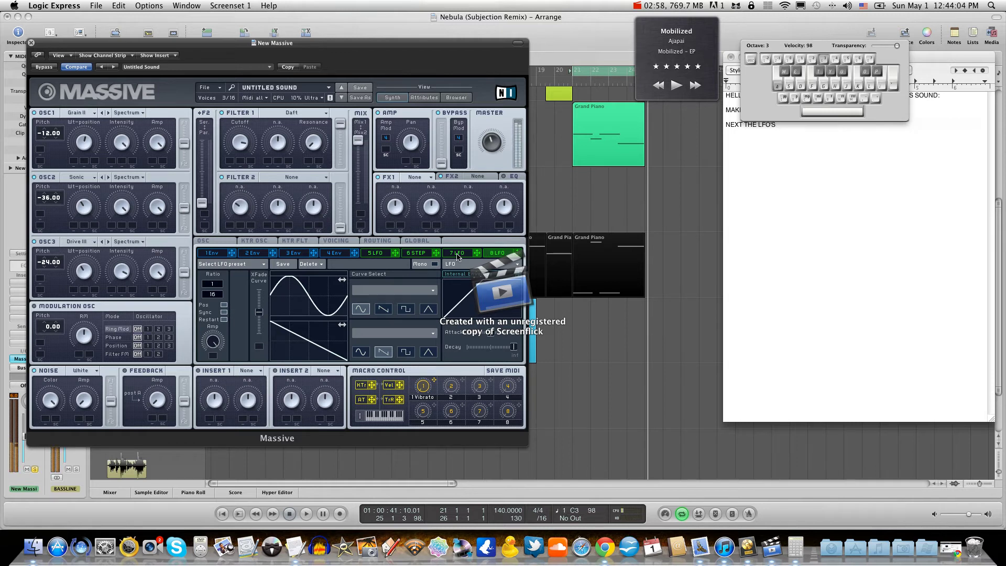
Extend the last TextEdit line to "NEXT THE LFO'S, LINK 'EM UP:" and return to Massive in Logic Express
{"action": "left_click", "coordinate": [837, 186]}
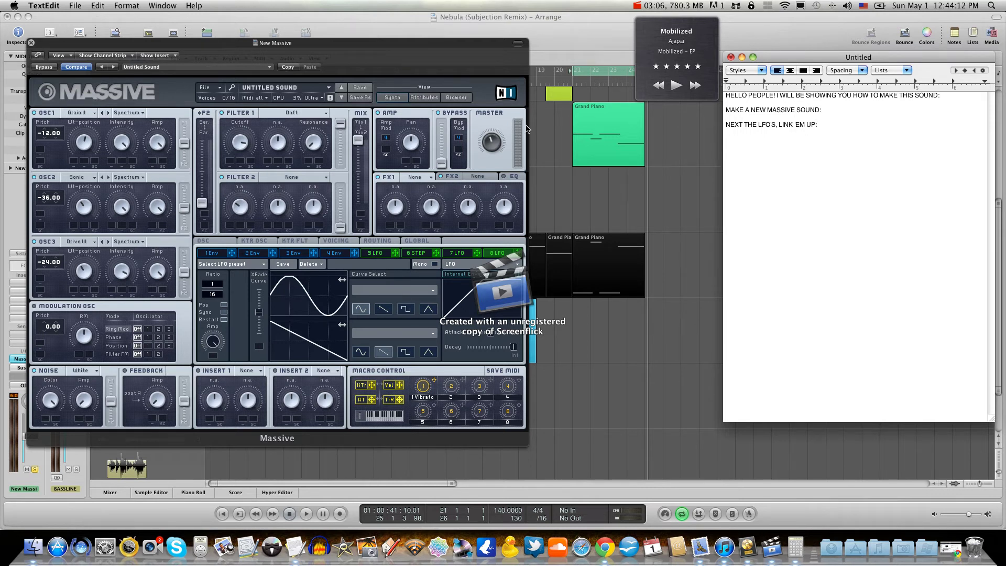
{"action": "left_click", "coordinate": [383, 61]}
{"action": "key", "text": "a"}
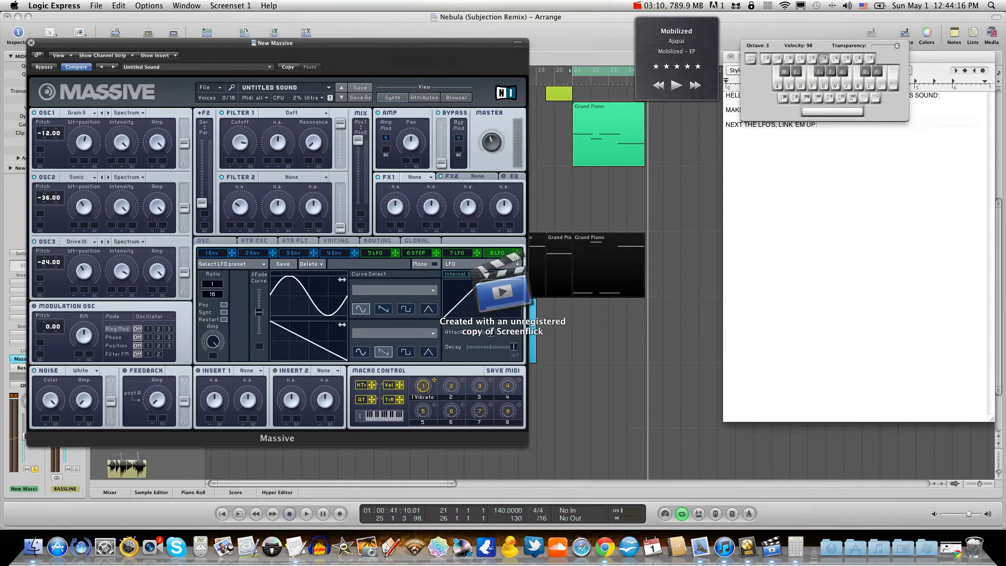
Assign LFO 7 and LFO 8 to OSC1's Wt-position, set their modulation range and audition the sound
{"action": "mouse_move", "coordinate": [481, 255]}
{"action": "left_mouse_down"}
{"action": "mouse_move", "coordinate": [318, 229]}
{"action": "mouse_move", "coordinate": [66, 151]}
{"action": "mouse_move", "coordinate": [73, 163]}
{"action": "mouse_move", "coordinate": [73, 145]}
{"action": "left_mouse_up"}
{"action": "key", "text": "a"}
{"action": "mouse_move", "coordinate": [518, 253]}
{"action": "left_mouse_down"}
{"action": "mouse_move", "coordinate": [86, 163]}
{"action": "mouse_move", "coordinate": [84, 149]}
{"action": "left_mouse_up"}
{"action": "key", "text": "e"}
{"action": "left_click", "coordinate": [458, 254]}
{"action": "left_click", "coordinate": [496, 253]}
{"action": "key", "text": "g"}
{"action": "key", "text": "e"}
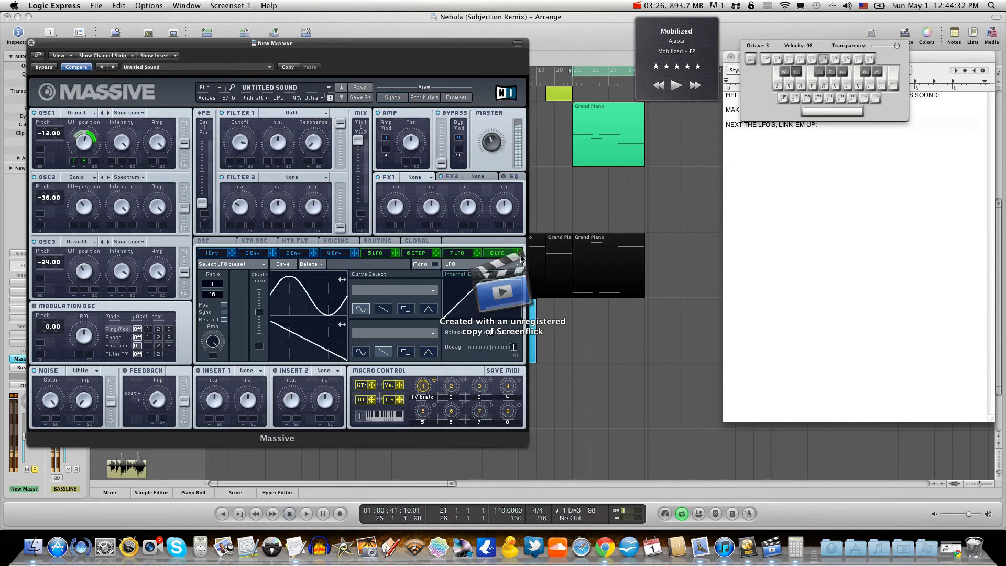
Assign LFO 7 and LFO 8 to OSC2's Wt-position with a modulation range and audition the sound
{"action": "left_click_drag", "start_coordinate": [517, 253], "coordinate": [75, 224]}
{"action": "left_click_drag", "start_coordinate": [74, 225], "coordinate": [74, 229]}
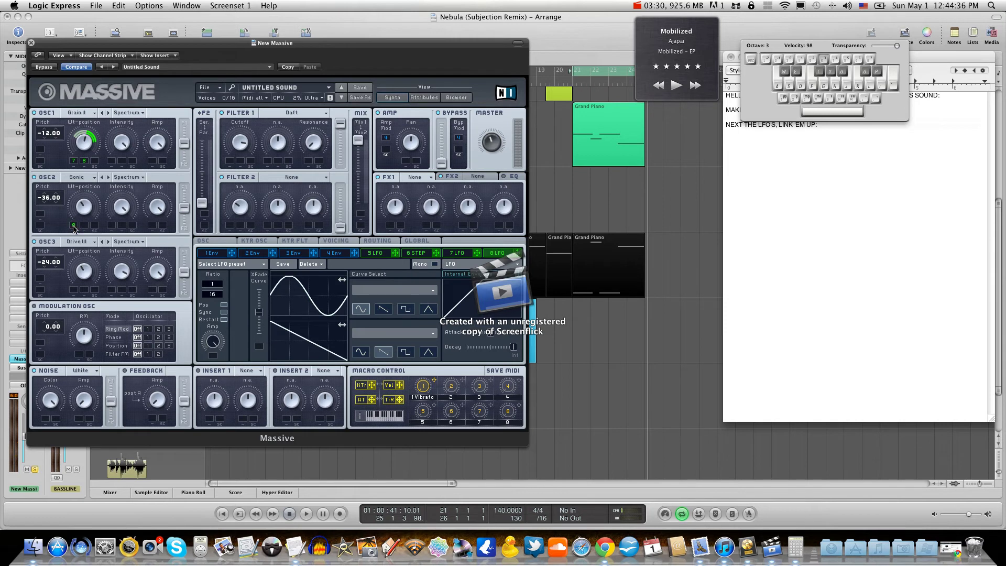
{"action": "mouse_move", "coordinate": [476, 252]}
{"action": "left_mouse_down"}
{"action": "mouse_move", "coordinate": [66, 228]}
{"action": "mouse_move", "coordinate": [73, 214]}
{"action": "left_mouse_up"}
{"action": "key", "text": "a"}
{"action": "key", "text": "g"}
{"action": "mouse_move", "coordinate": [515, 253]}
{"action": "left_mouse_down"}
{"action": "mouse_move", "coordinate": [84, 226]}
{"action": "mouse_move", "coordinate": [83, 216]}
{"action": "left_mouse_up"}
{"action": "key", "text": "a"}
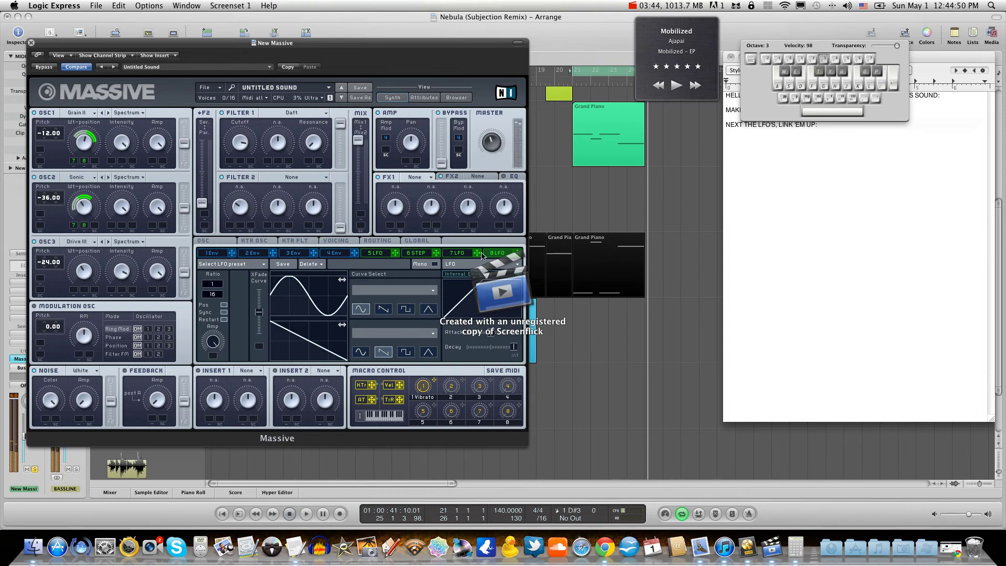
Assign LFO 7 and LFO 8 to OSC3's Wt-position and set their modulation range
{"action": "left_click_drag", "start_coordinate": [478, 253], "coordinate": [73, 292]}
{"action": "key", "text": "a"}
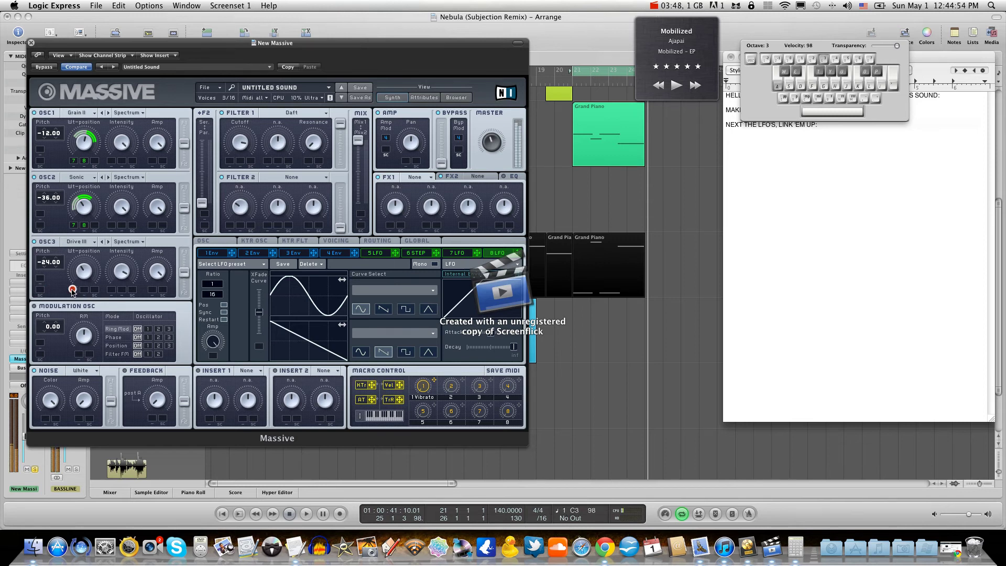
{"action": "key", "text": "g"}
{"action": "mouse_move", "coordinate": [518, 253]}
{"action": "left_mouse_down"}
{"action": "mouse_move", "coordinate": [219, 262]}
{"action": "mouse_move", "coordinate": [68, 300]}
{"action": "mouse_move", "coordinate": [88, 288]}
{"action": "mouse_move", "coordinate": [84, 271]}
{"action": "left_mouse_up"}
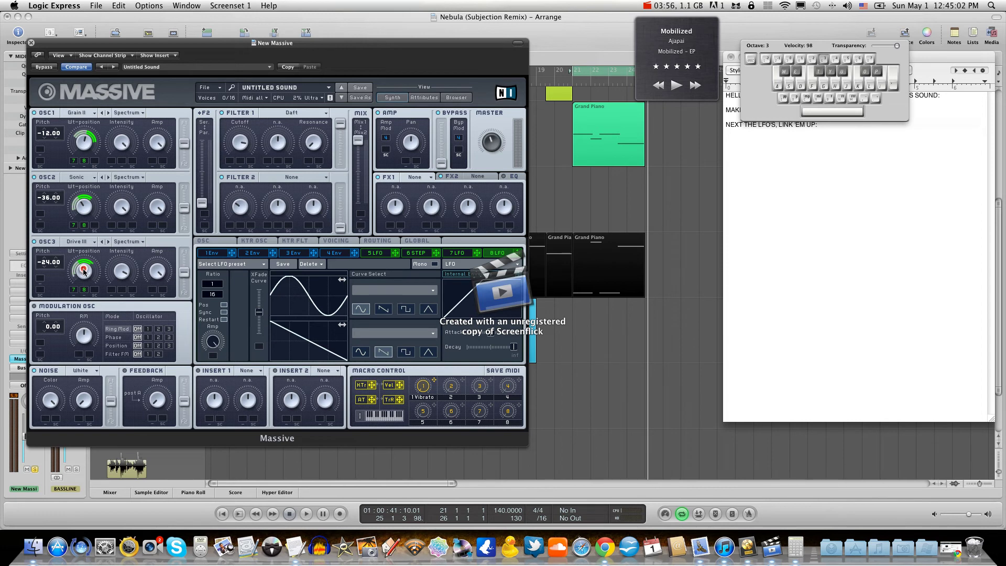
{"action": "left_click_drag", "start_coordinate": [84, 272], "coordinate": [84, 271]}
{"action": "key", "text": "e"}
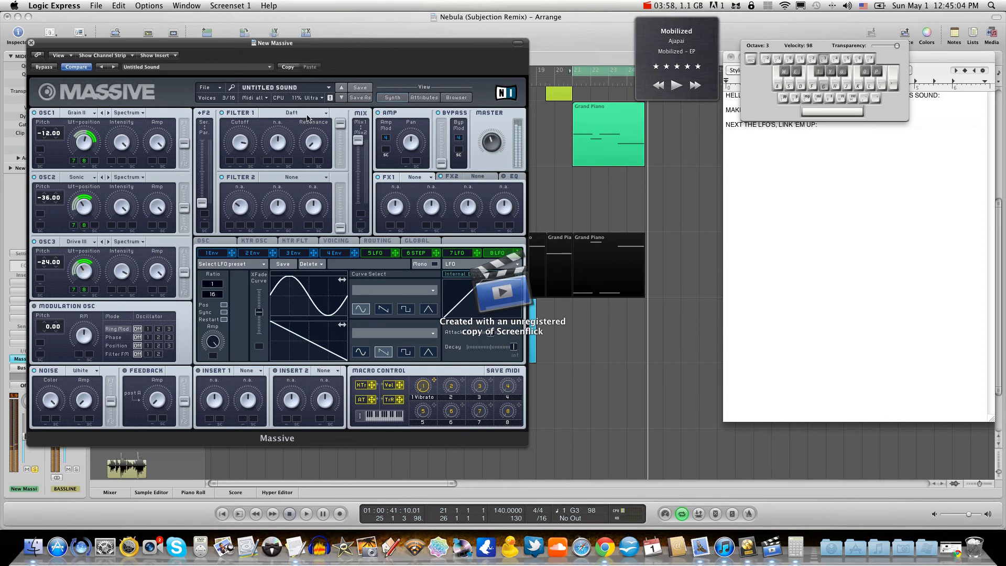
Assign LFO 7 and LFO 8 to Filter 1's Cutoff, set their modulation range and audition the sound
{"action": "key", "text": "a"}
{"action": "mouse_move", "coordinate": [518, 253]}
{"action": "left_mouse_down"}
{"action": "mouse_move", "coordinate": [194, 163]}
{"action": "mouse_move", "coordinate": [231, 164]}
{"action": "left_mouse_up"}
{"action": "left_click_drag", "start_coordinate": [518, 253], "coordinate": [241, 157]}
{"action": "key", "text": "a"}
{"action": "key", "text": "g"}
{"action": "key", "text": "e"}
{"action": "key", "text": "a"}
{"action": "mouse_move", "coordinate": [477, 253]}
{"action": "left_mouse_down"}
{"action": "mouse_move", "coordinate": [472, 243]}
{"action": "mouse_move", "coordinate": [230, 163]}
{"action": "left_mouse_up"}
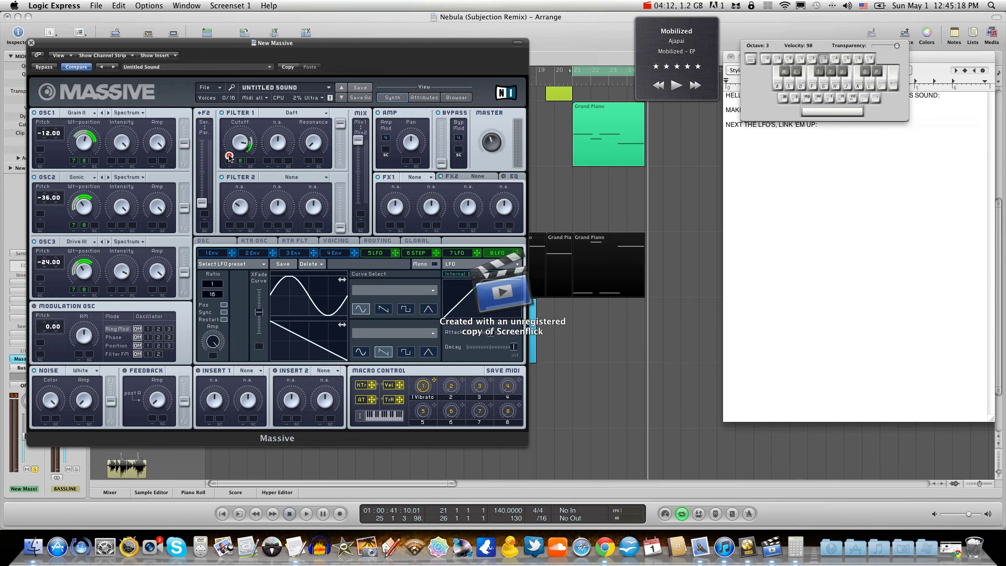
{"action": "left_click_drag", "start_coordinate": [228, 154], "coordinate": [229, 154]}
{"action": "key", "text": "g"}
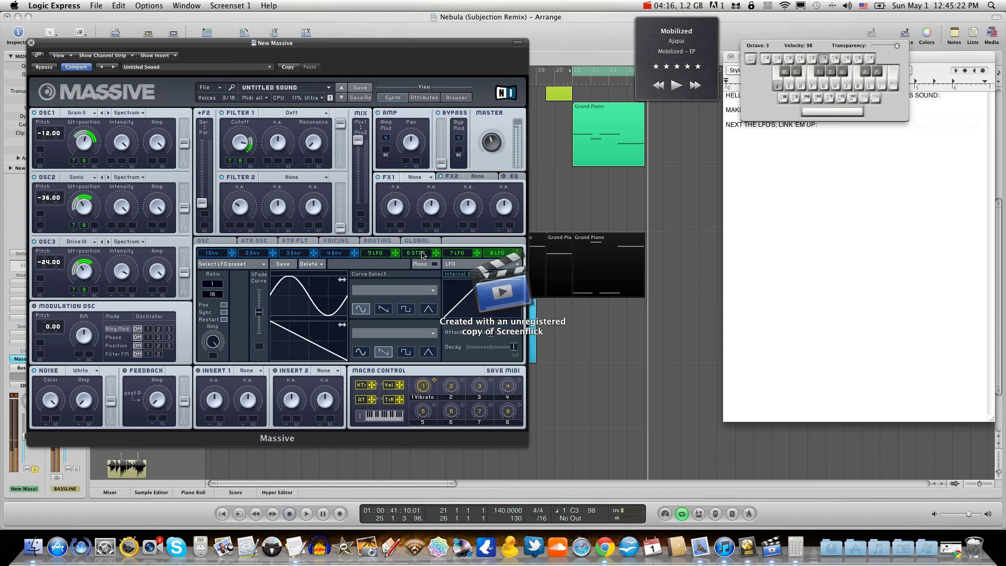
Assign Stepper 6 to the third modulation slot of Filter 1's Cutoff and audition the sound
{"action": "left_click", "coordinate": [423, 254]}
{"action": "mouse_move", "coordinate": [436, 253]}
{"action": "left_mouse_down"}
{"action": "mouse_move", "coordinate": [230, 165]}
{"action": "mouse_move", "coordinate": [261, 168]}
{"action": "mouse_move", "coordinate": [252, 162]}
{"action": "mouse_move", "coordinate": [251, 177]}
{"action": "left_mouse_up"}
{"action": "key", "text": "a"}
Assign Stepper 6 to modulate the Amp of LFO 7 and LFO 8, and audition a series of notes
{"action": "left_click", "coordinate": [466, 264]}
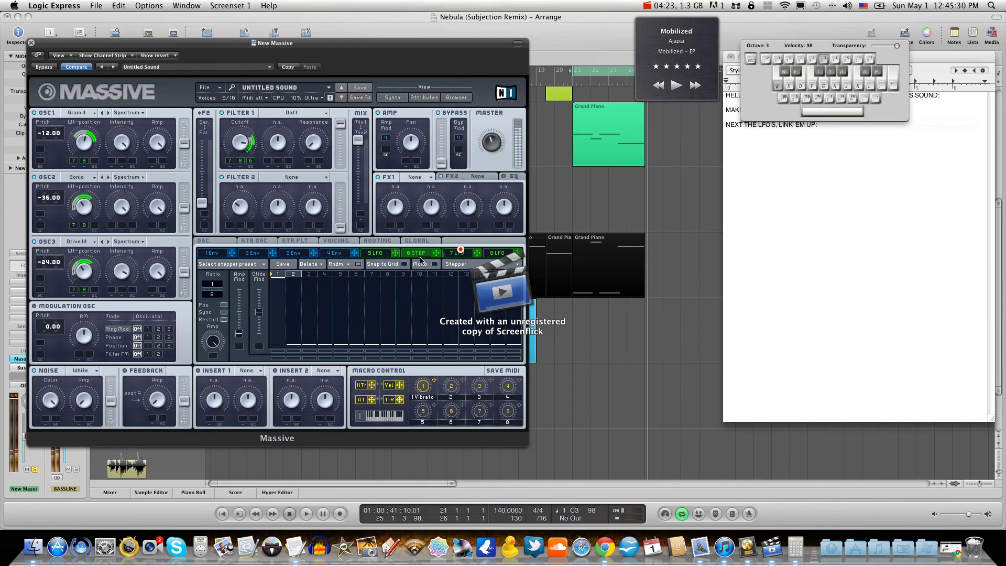
{"action": "left_click", "coordinate": [461, 252]}
{"action": "left_click_drag", "start_coordinate": [344, 285], "coordinate": [215, 355]}
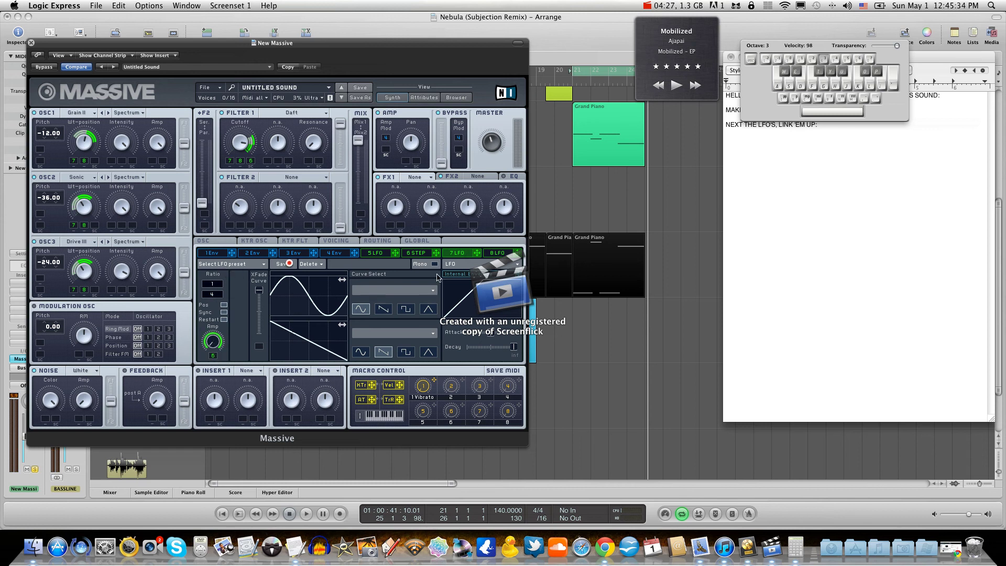
{"action": "left_click", "coordinate": [505, 252]}
{"action": "mouse_move", "coordinate": [438, 253]}
{"action": "left_mouse_down"}
{"action": "mouse_move", "coordinate": [279, 315]}
{"action": "mouse_move", "coordinate": [212, 360]}
{"action": "left_mouse_up"}
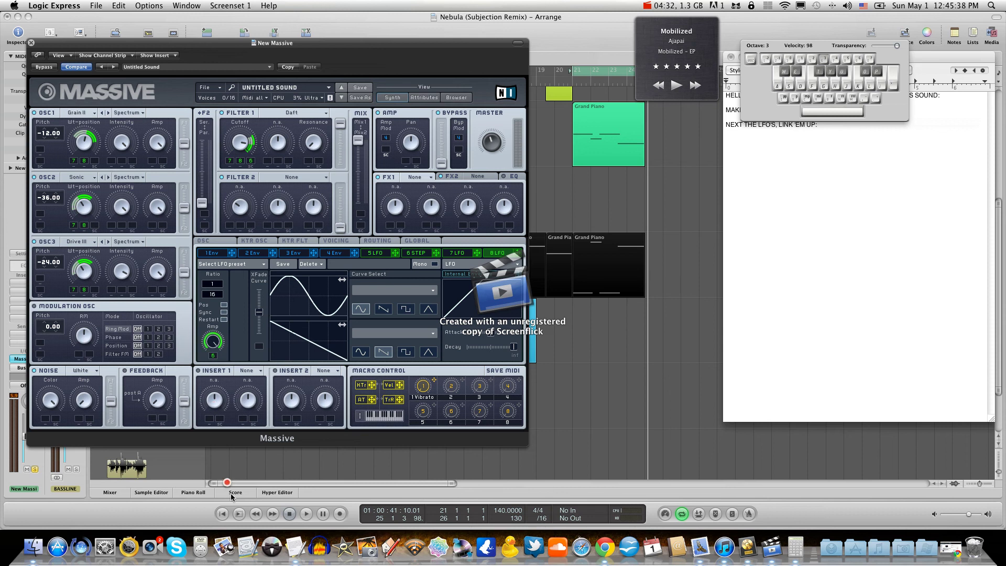
{"action": "key", "text": "a"}
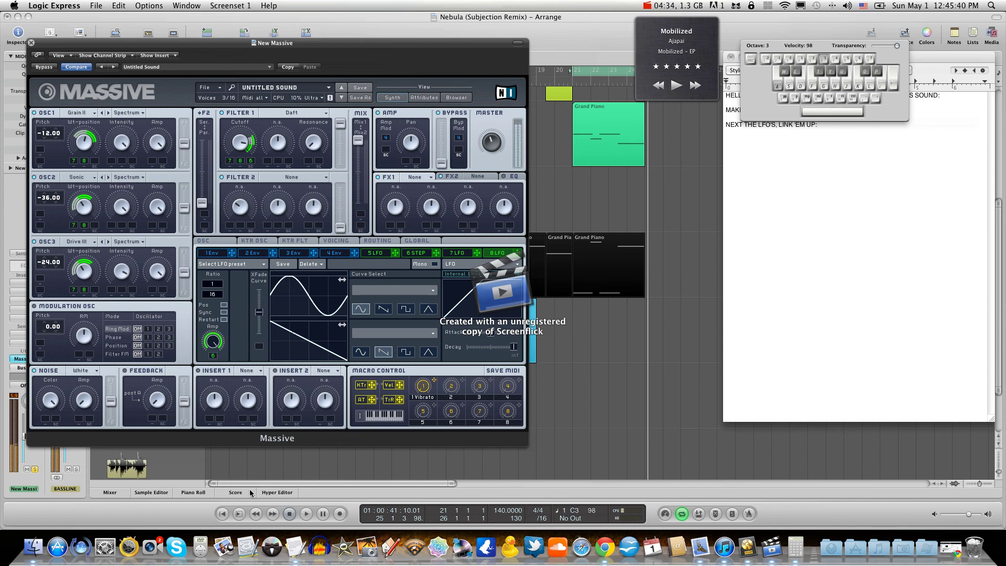
{"action": "key", "text": "g"}
{"action": "key", "text": "e"}
{"action": "key", "text": "a"}
Load Dimension Expander into FX1 and set its Dry/Wet and Size below halfway
{"action": "left_click", "coordinate": [421, 178]}
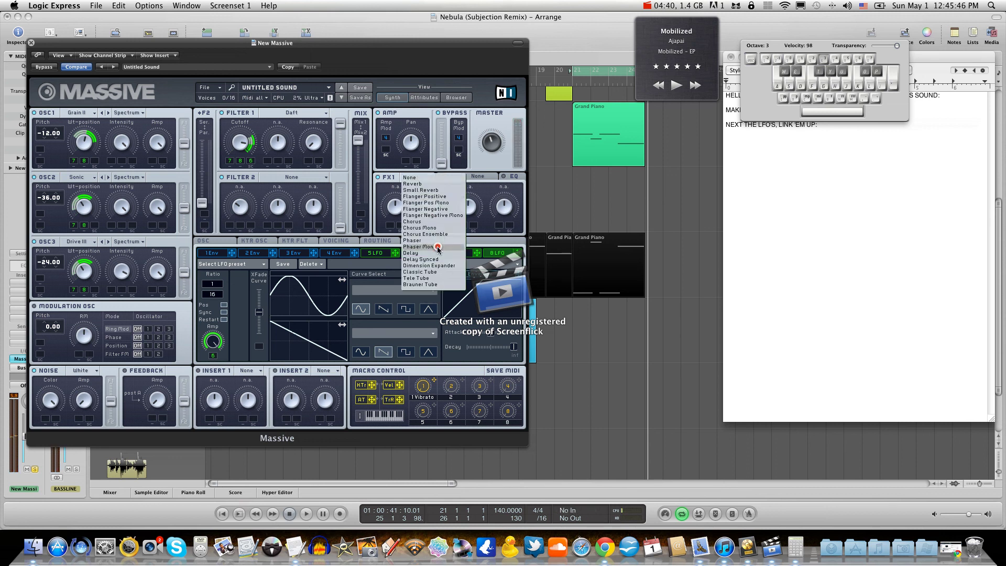
{"action": "left_click", "coordinate": [436, 265]}
{"action": "key", "text": "a"}
{"action": "mouse_move", "coordinate": [398, 202]}
{"action": "left_mouse_down"}
{"action": "mouse_move", "coordinate": [399, 222]}
{"action": "mouse_move", "coordinate": [431, 220]}
{"action": "mouse_move", "coordinate": [433, 243]}
{"action": "left_mouse_up"}
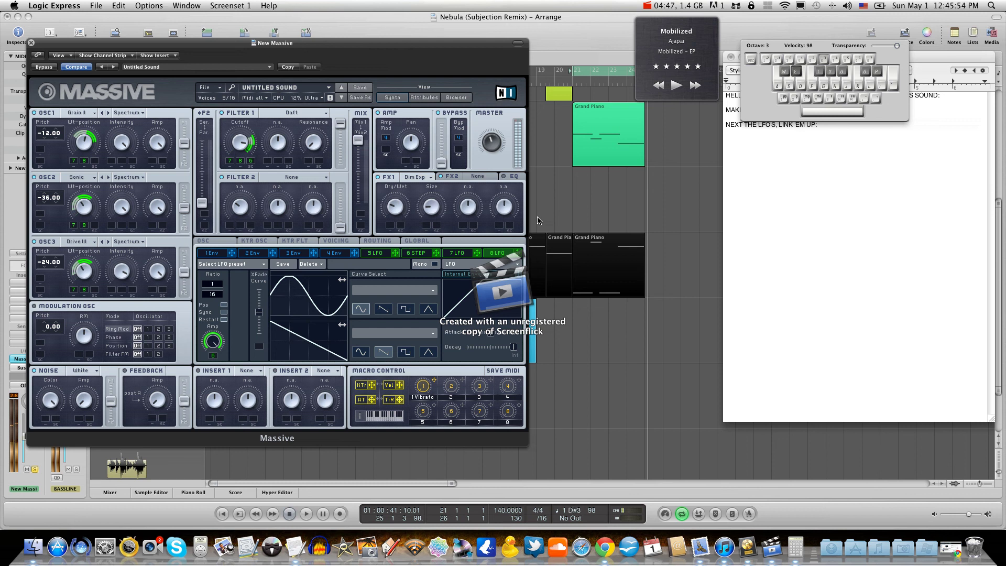
Display Massive's voicing settings and add the line "ENJOY!!!!!" to the TextEdit notes
{"action": "left_click", "coordinate": [346, 240]}
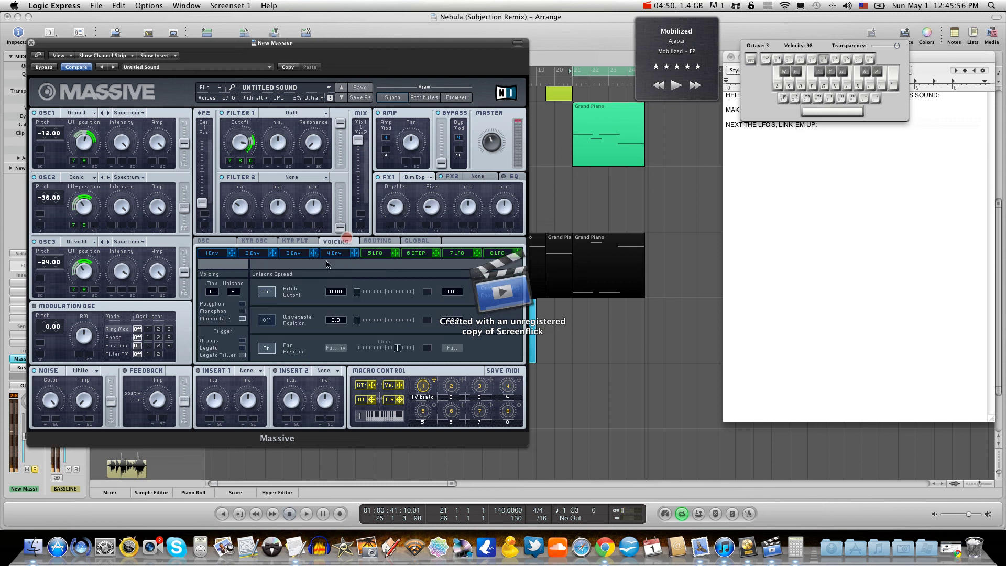
{"action": "left_click", "coordinate": [844, 183]}
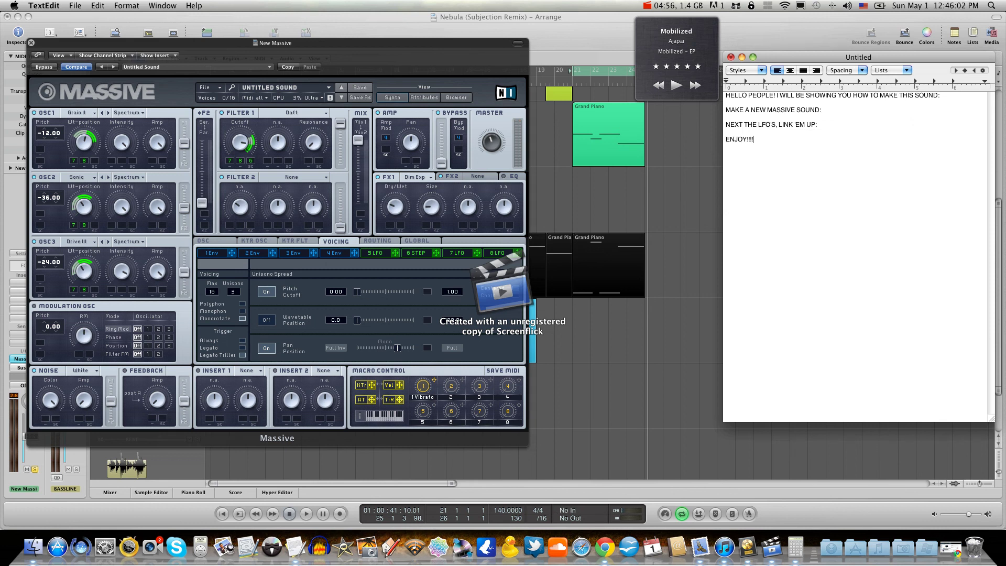
{"action": "left_click", "coordinate": [691, 5]}
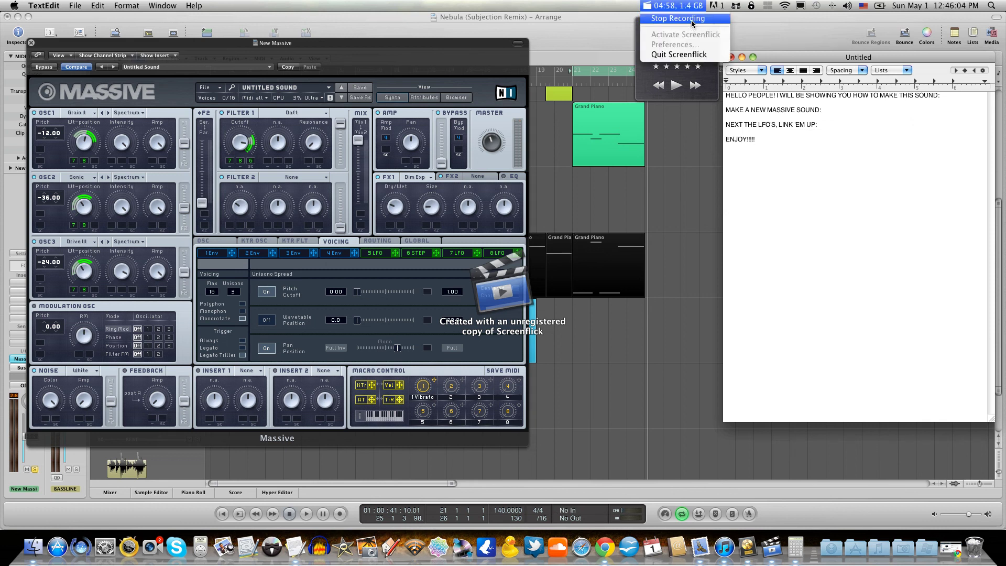